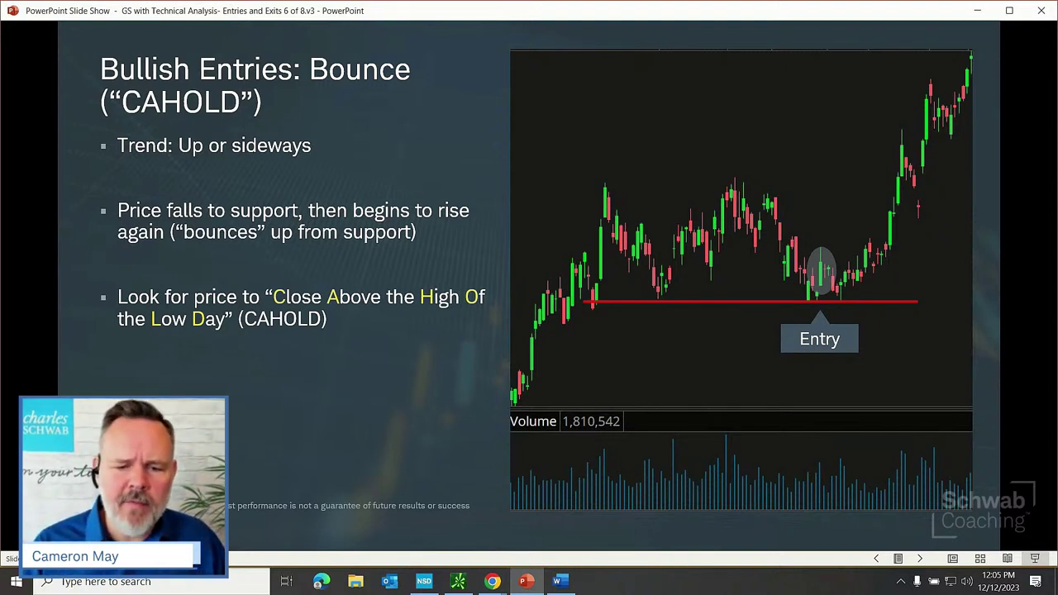
Step: Switch to the thinkorswim Visa chart and zoom in on the price action from September to November around the late-October low
mouse_move(461, 583)
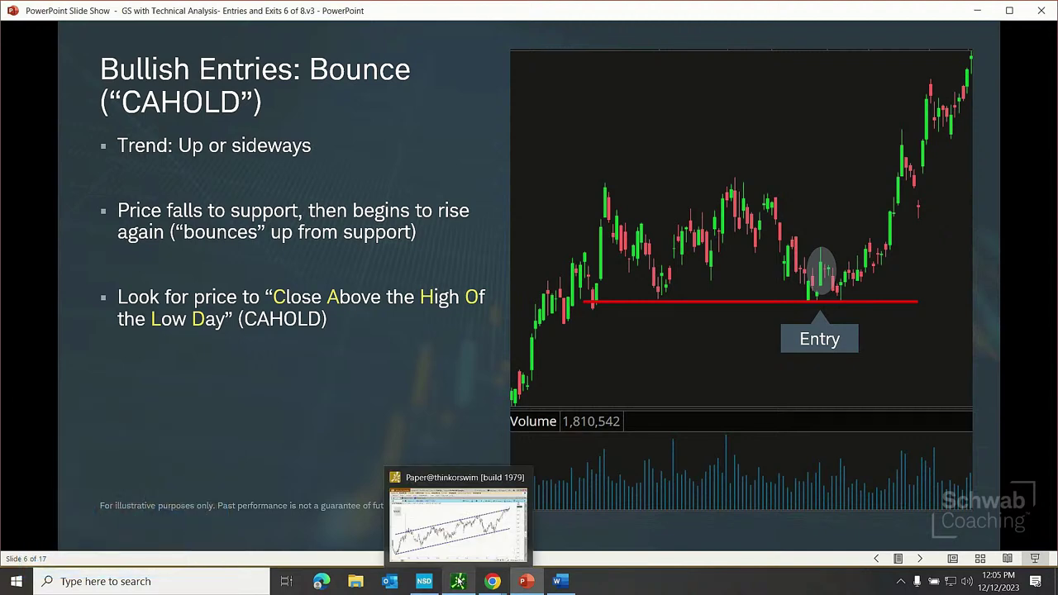
click(458, 581)
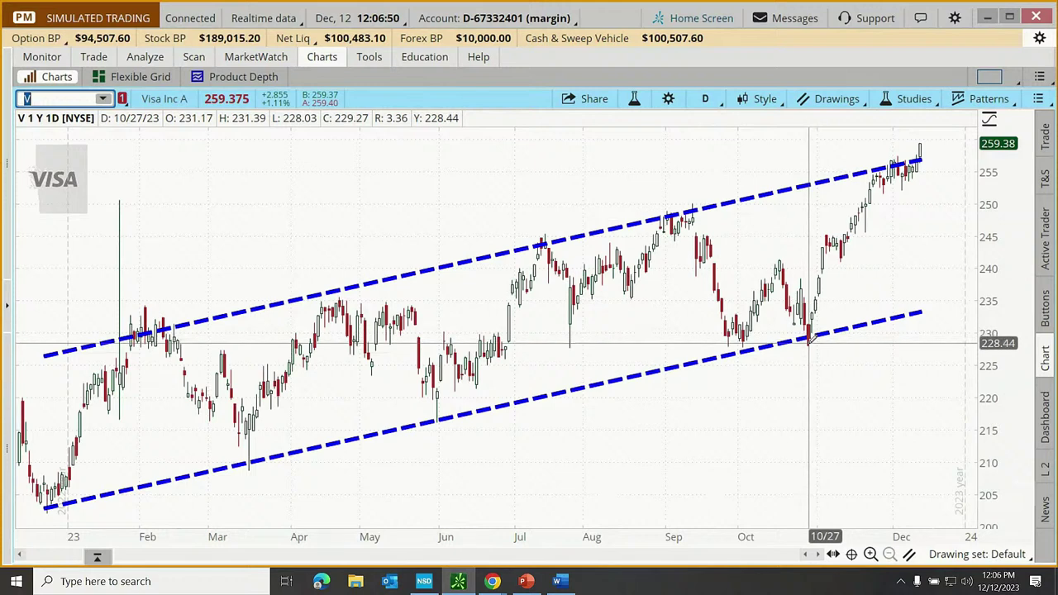
mouse_move(810, 339)
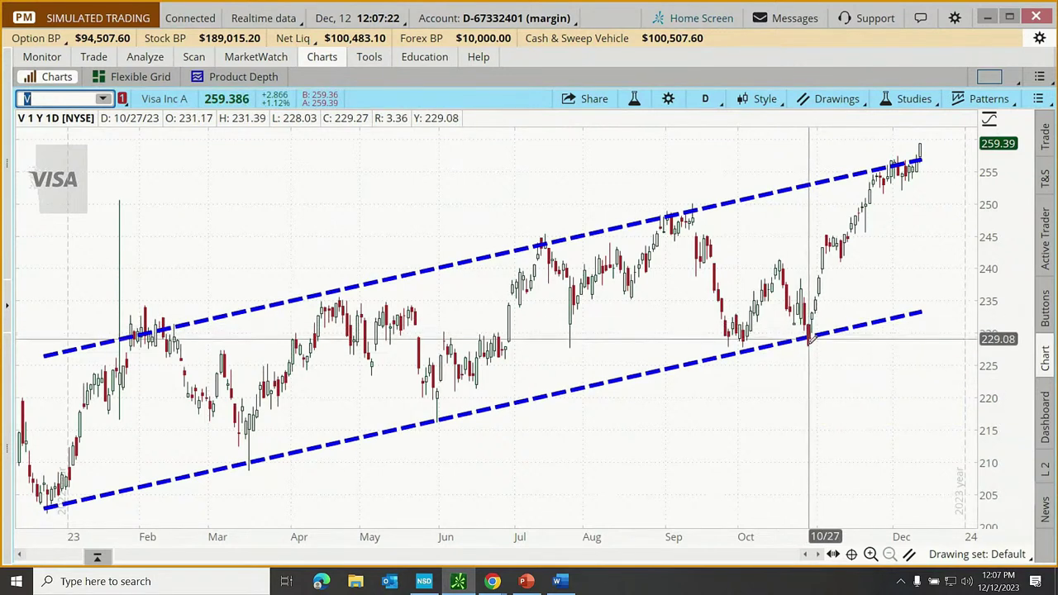
mouse_move(808, 337)
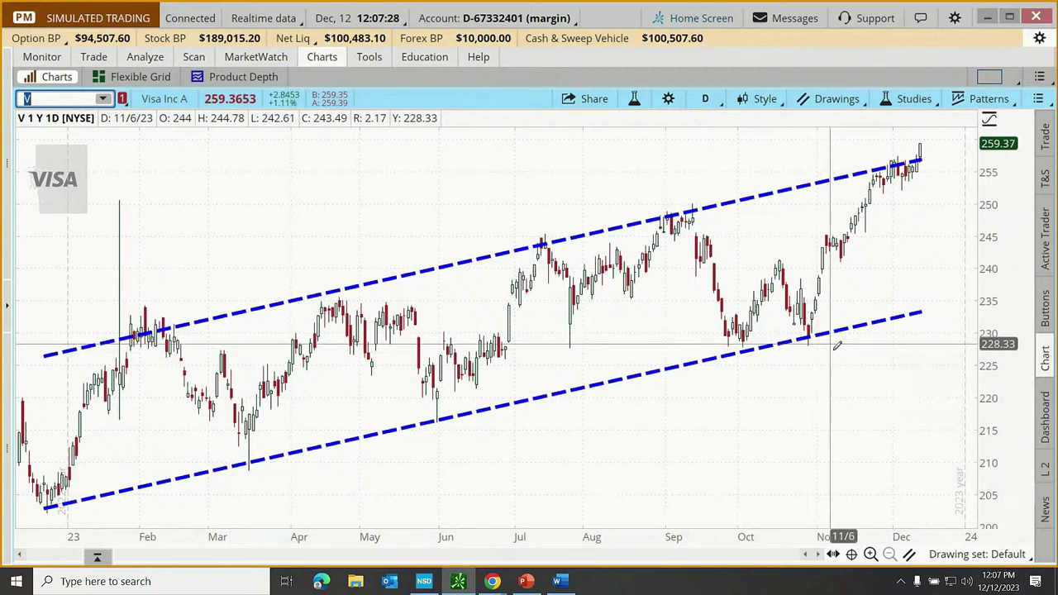
drag(879, 352, 661, 334)
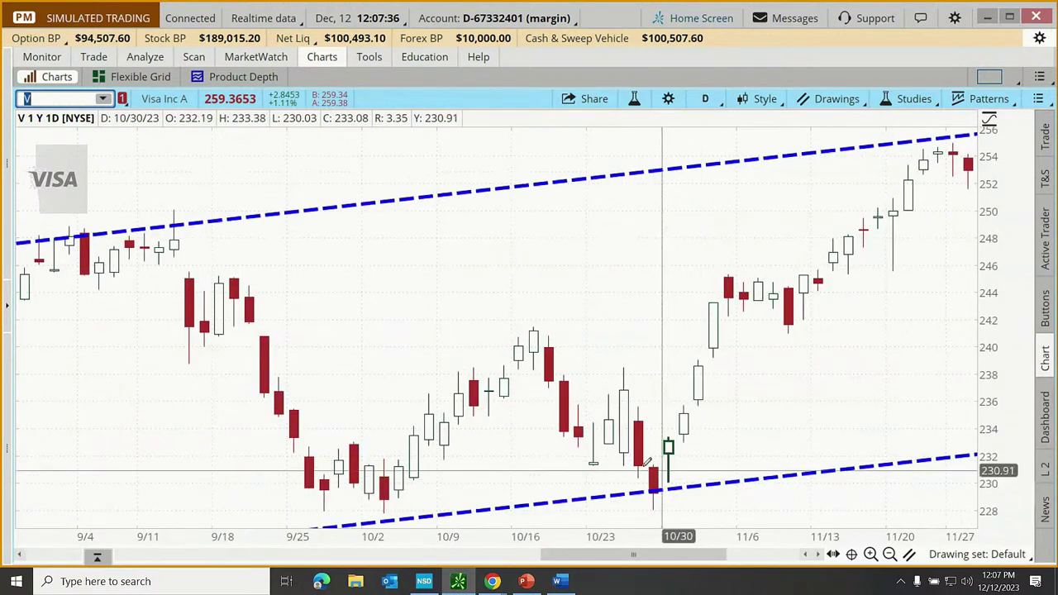
Step: Highlight the 10/27 low-day candle on the Visa chart with an oval drawing
click(908, 554)
click(952, 268)
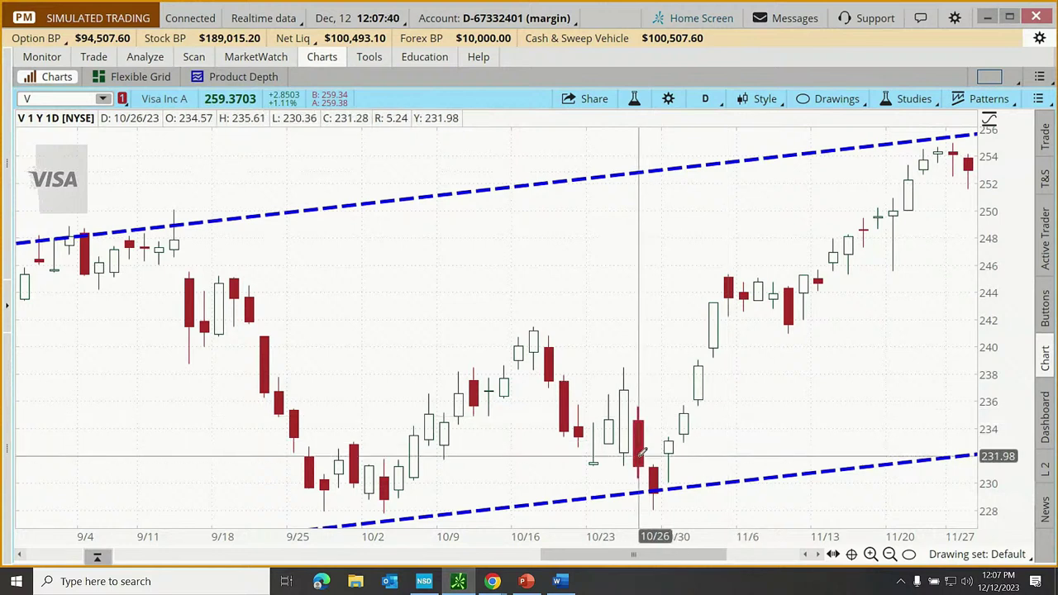
drag(666, 463, 671, 517)
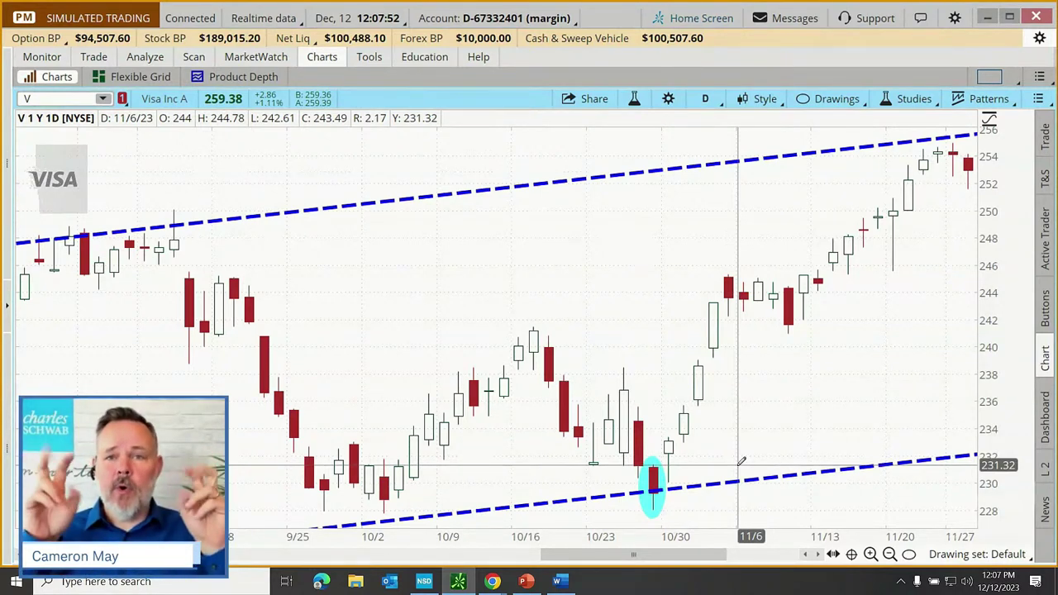
Step: Draw a short horizontal trendline at the 10/27 candle's high and a V of trendlines from the mid-October peak through the low to early November
click(908, 554)
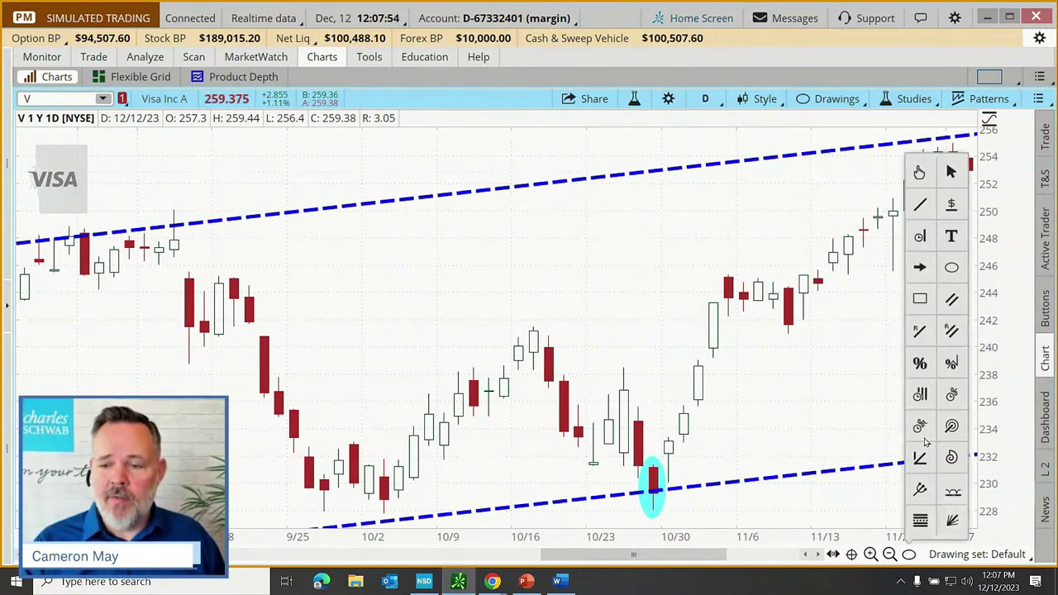
click(918, 205)
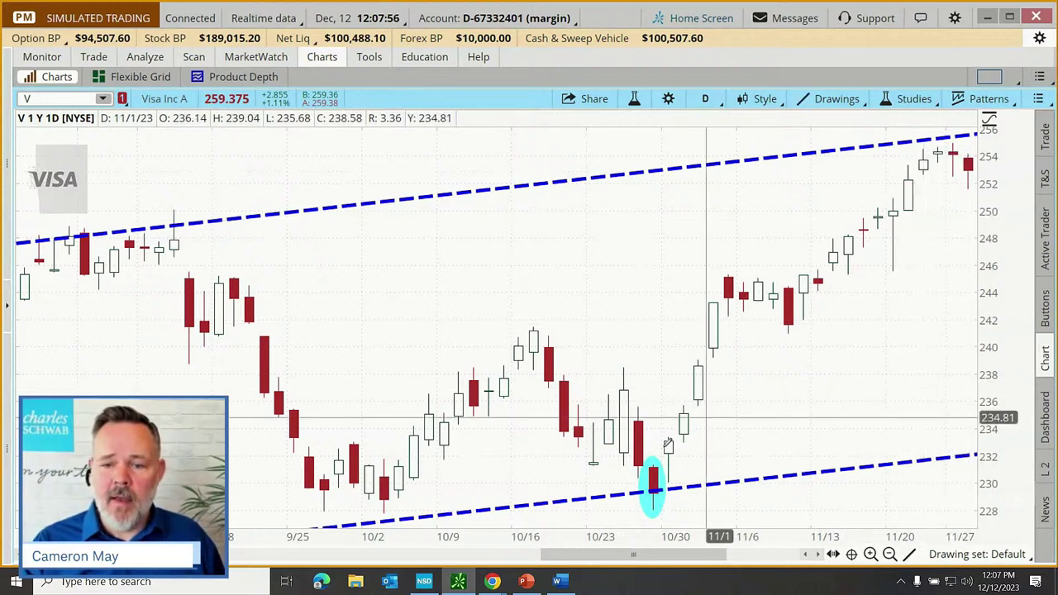
drag(625, 465, 694, 463)
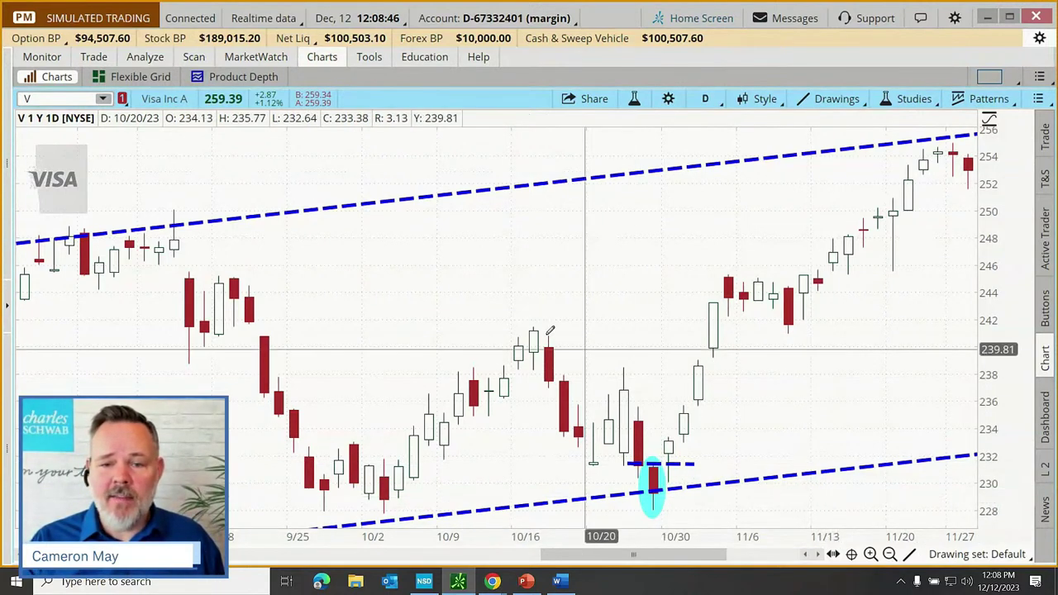
mouse_move(537, 328)
mouse_down()
mouse_move(655, 487)
mouse_move(693, 378)
mouse_move(754, 286)
mouse_up()
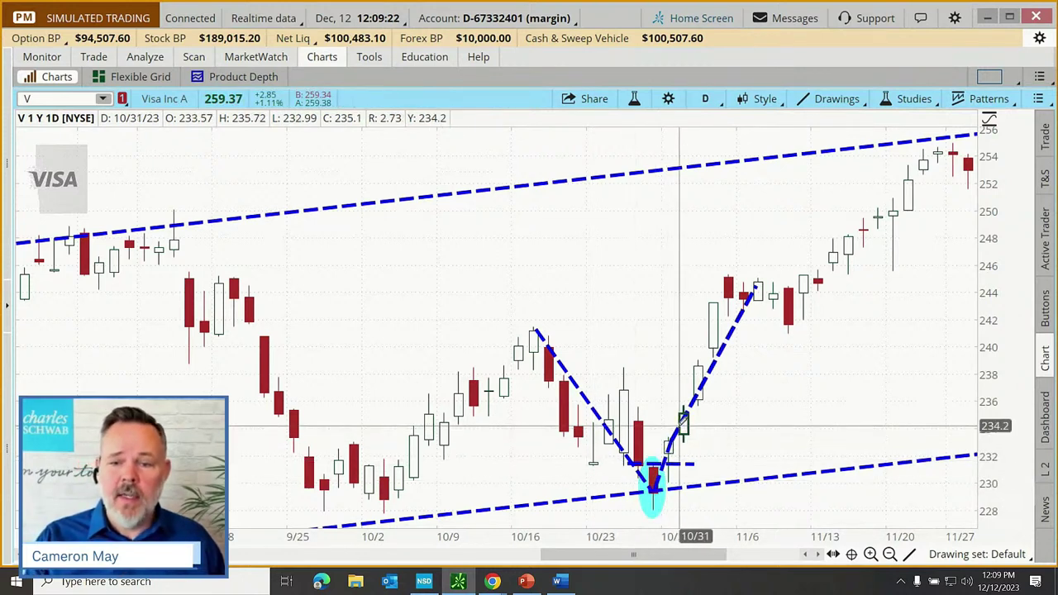
Step: Remove the oval, the V-shaped trendlines and the short horizontal trendline around the 10/27 candle from the Visa chart
right_click(681, 426)
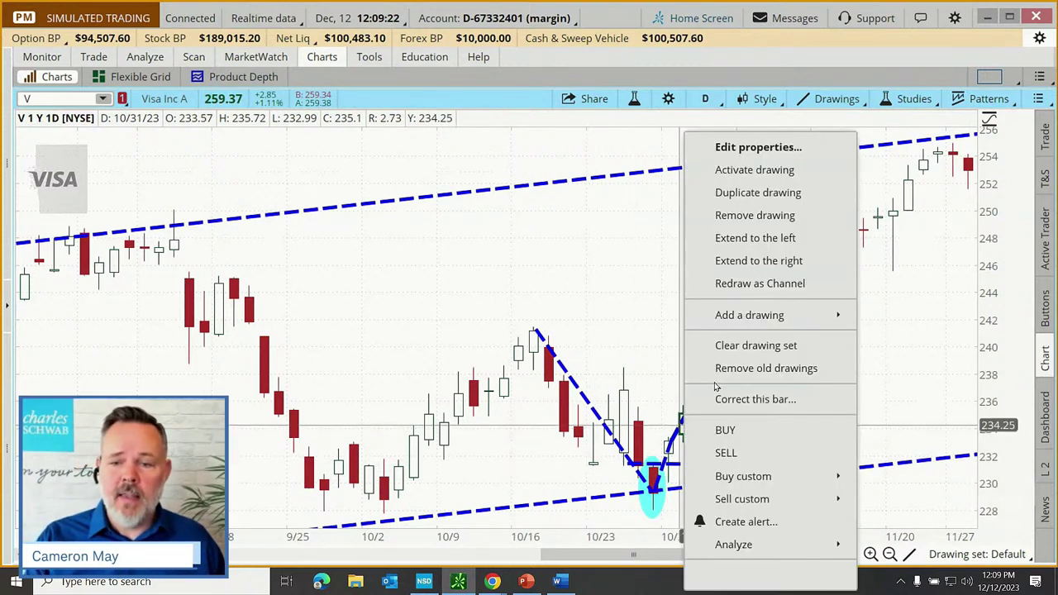
click(754, 216)
right_click(666, 462)
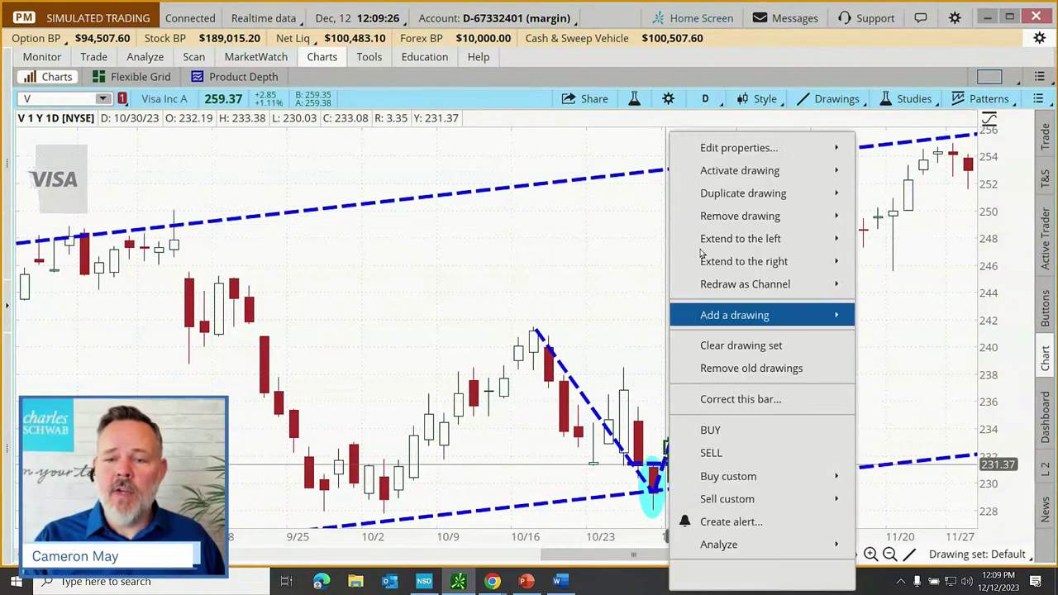
mouse_move(714, 225)
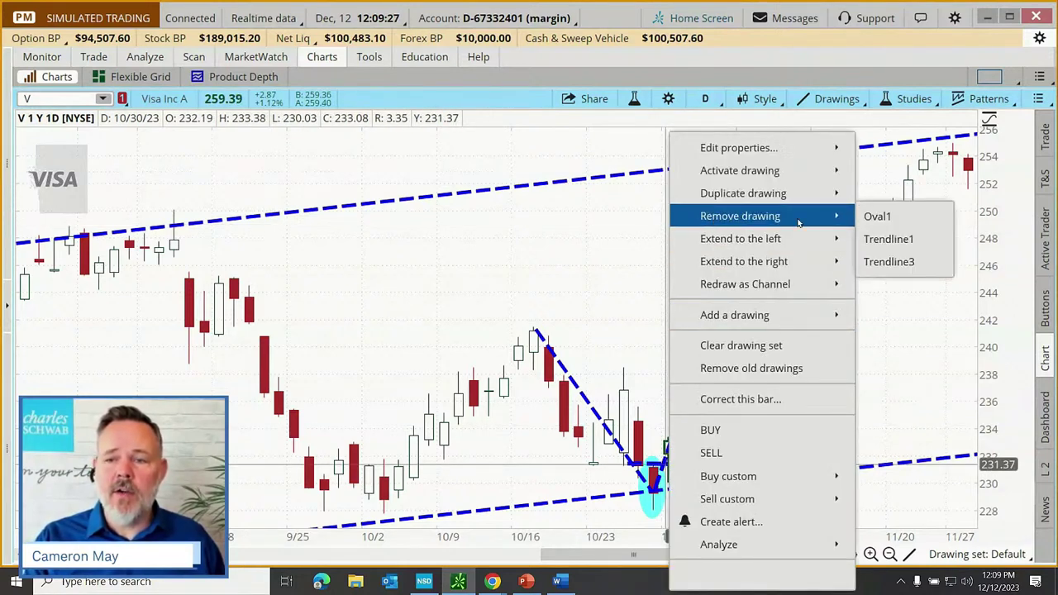
click(877, 217)
right_click(613, 433)
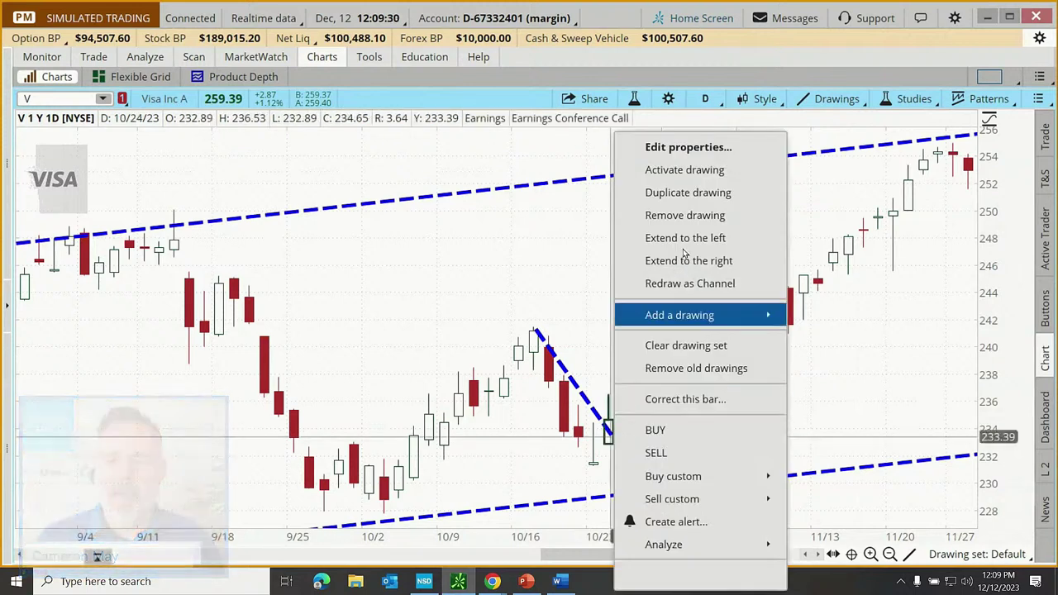
click(685, 215)
right_click(668, 446)
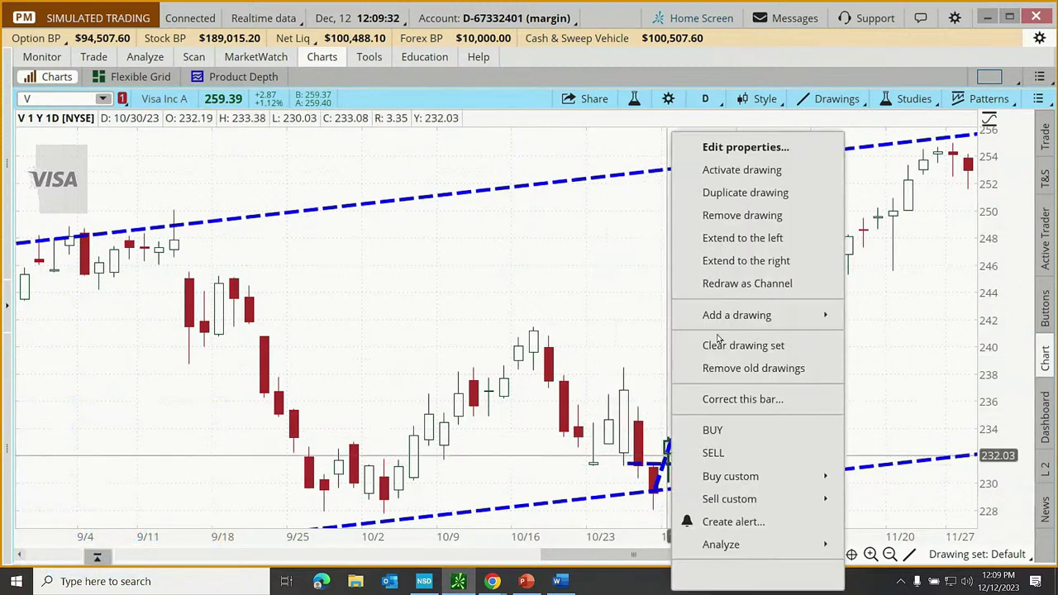
click(694, 214)
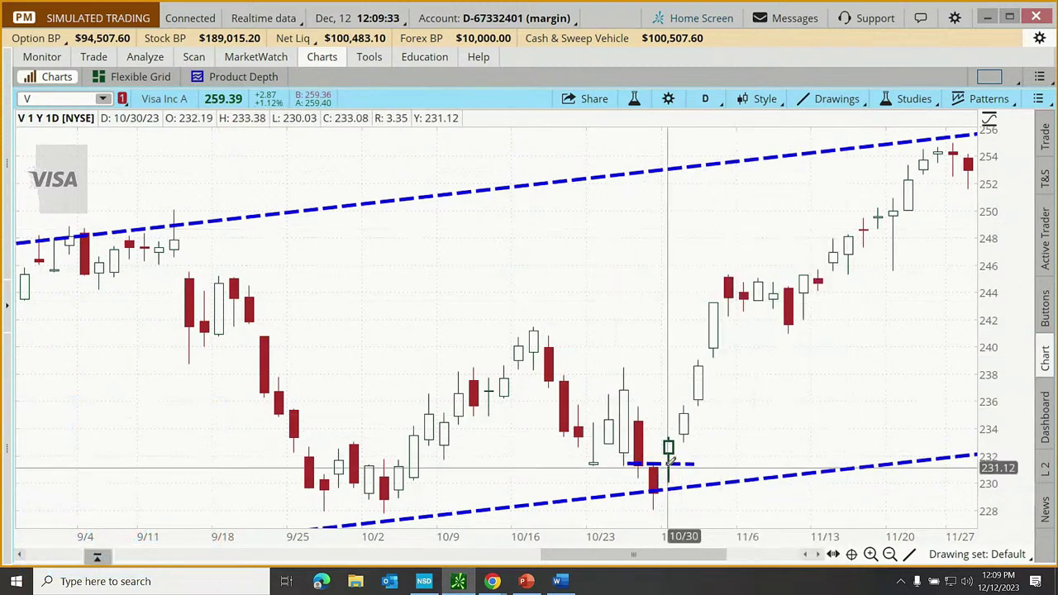
right_click(667, 462)
click(694, 213)
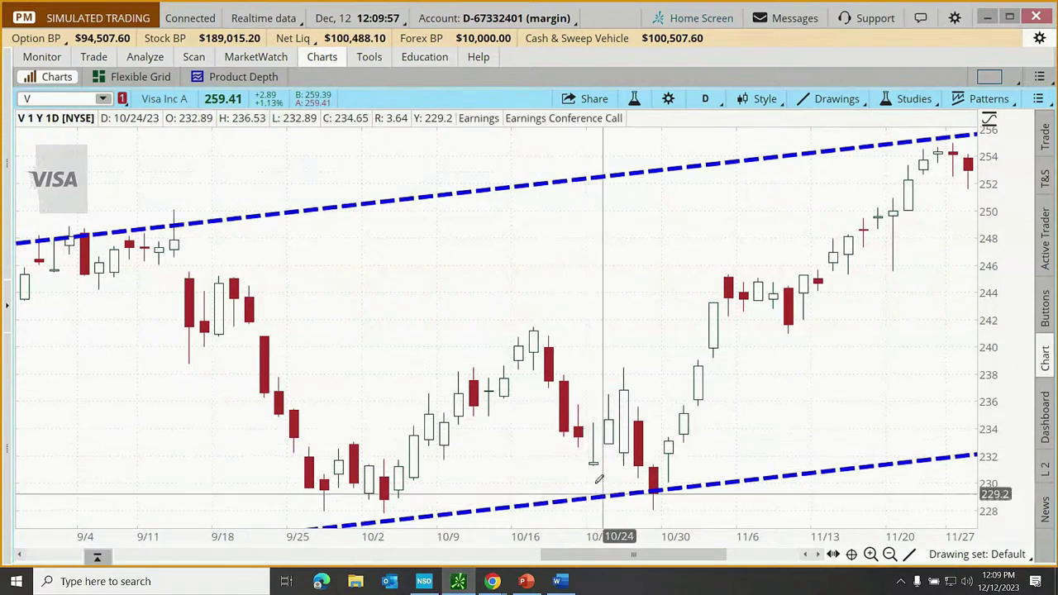
Step: Draw a short horizontal trendline at the 10/23 candle's high, about 234, and remove it again
click(566, 423)
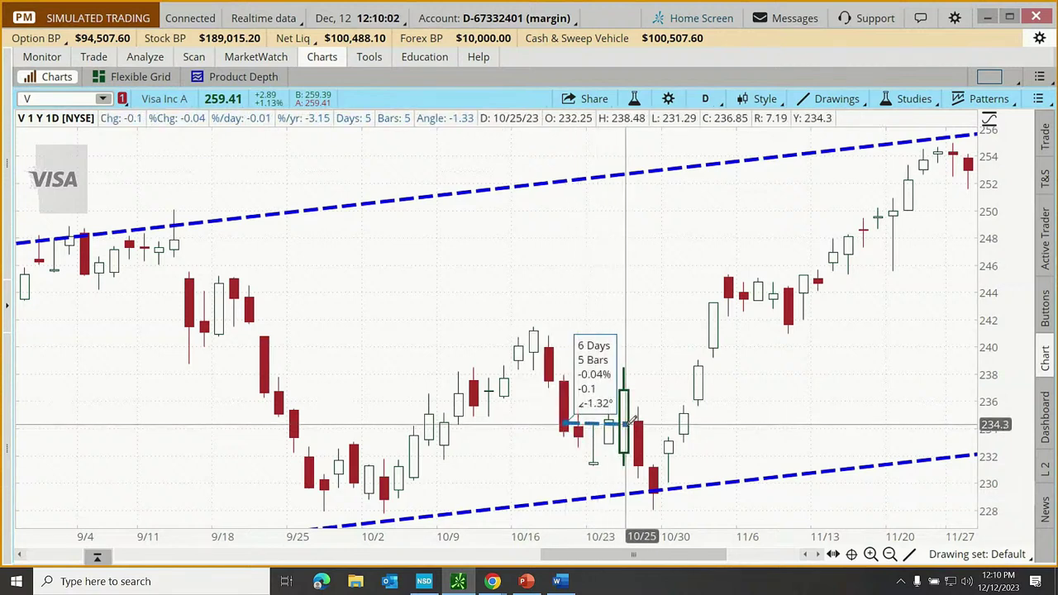
click(630, 422)
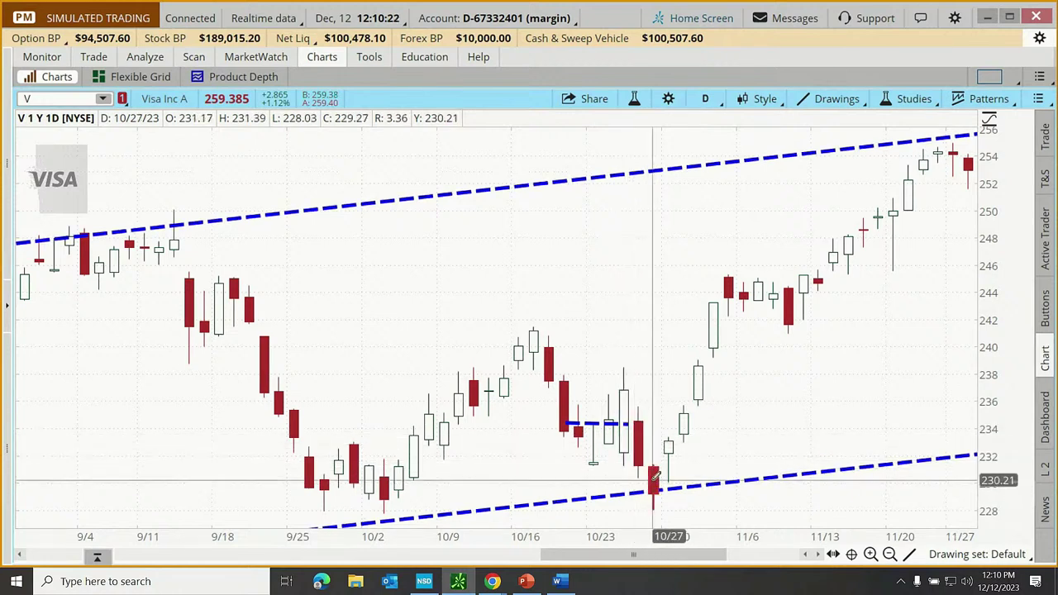
right_click(609, 426)
click(681, 215)
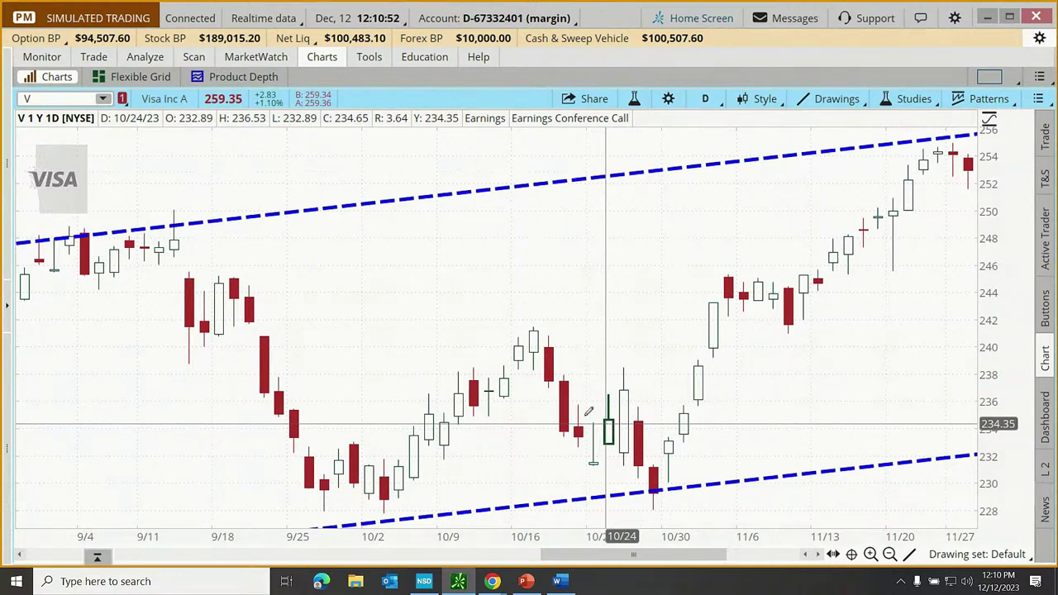
Step: Load the AVGO chart and inspect the October lows near the lower support line
click(66, 98)
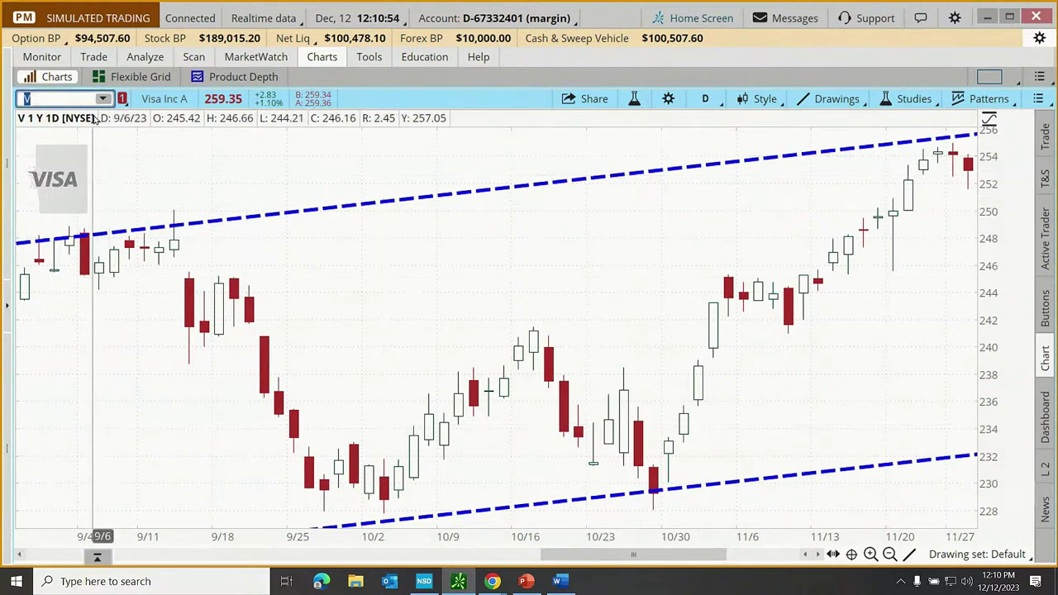
text(AVGO)
key(Return)
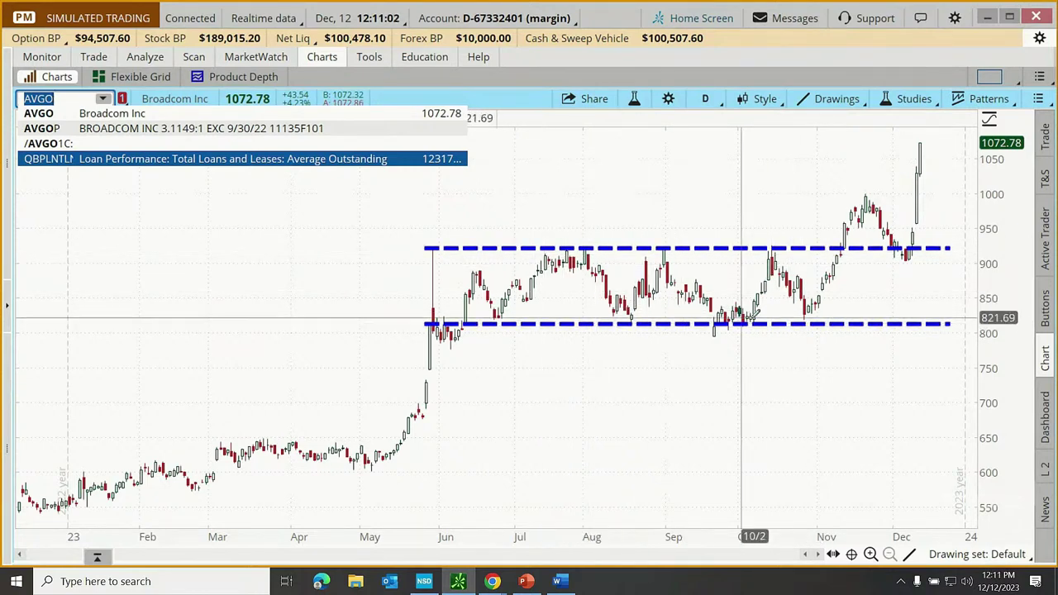
mouse_move(735, 326)
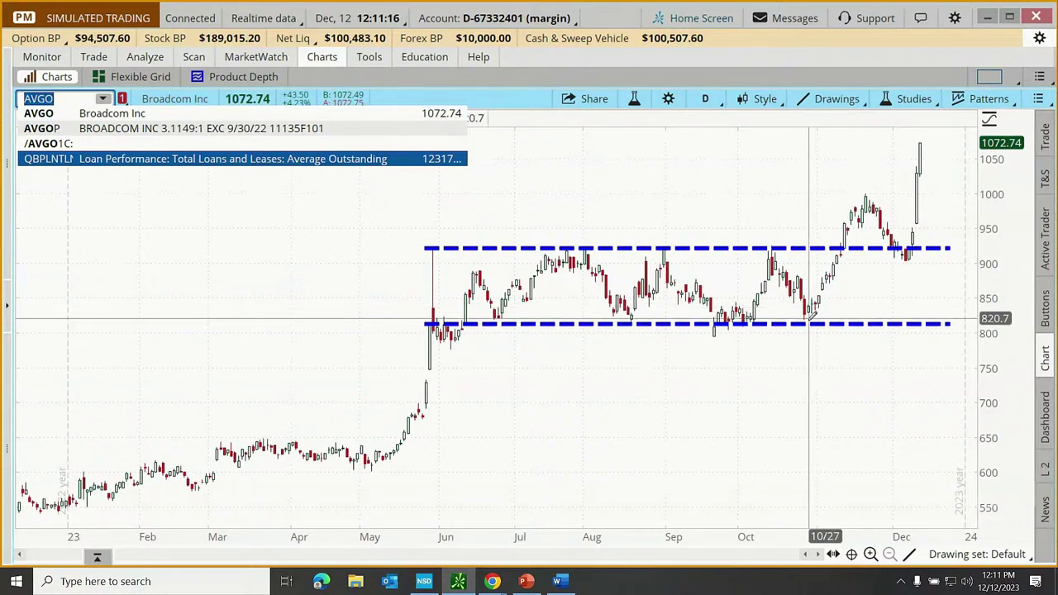
mouse_move(809, 320)
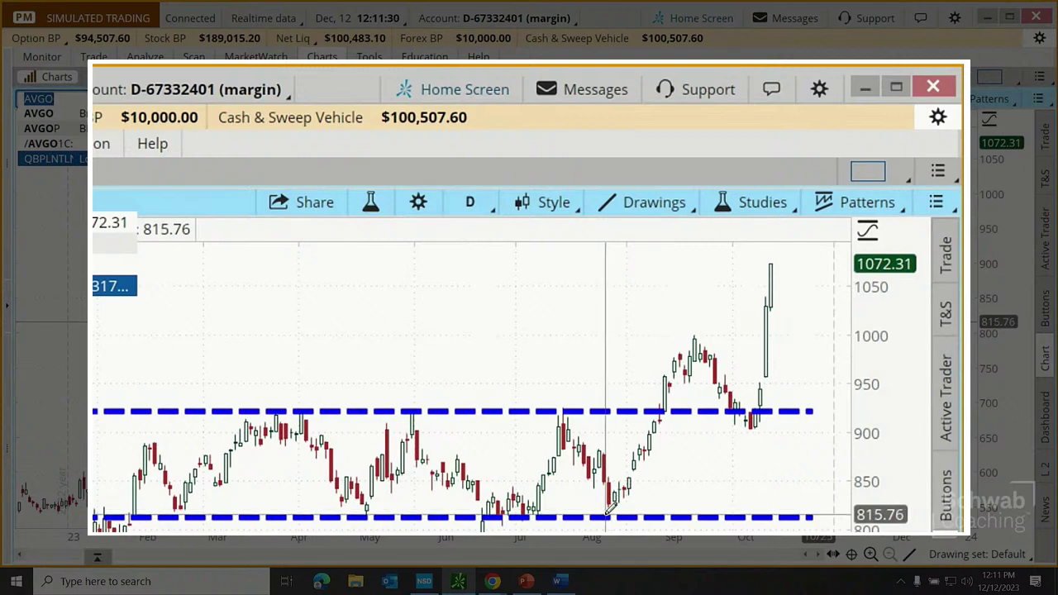
Step: Draw a short horizontal trendline at the high of AVGO's 10/26 low-day candle, about 854
drag(449, 560, 661, 574)
drag(661, 414, 715, 413)
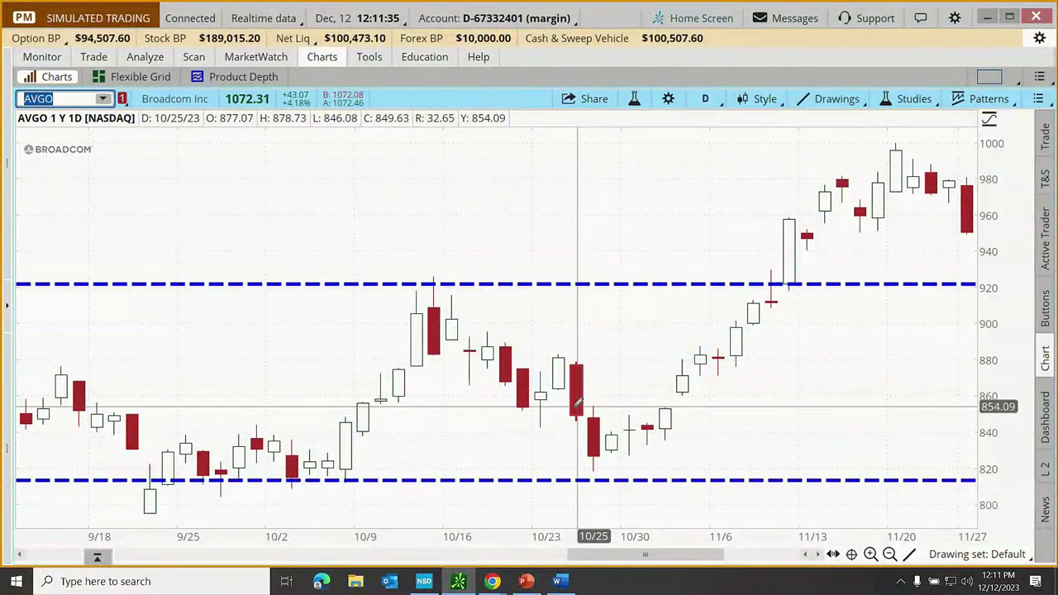
drag(572, 406, 624, 405)
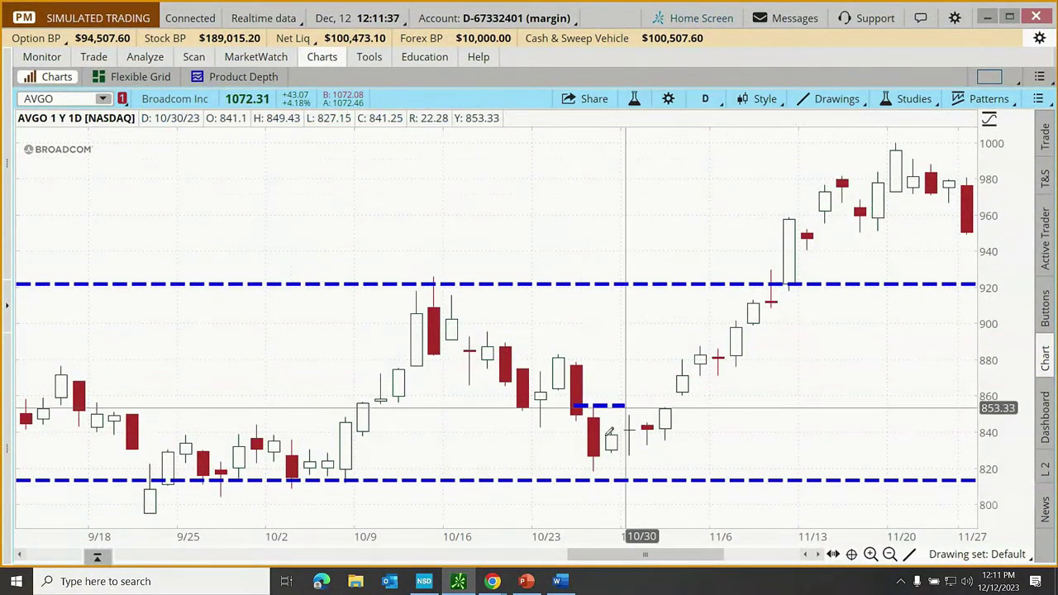
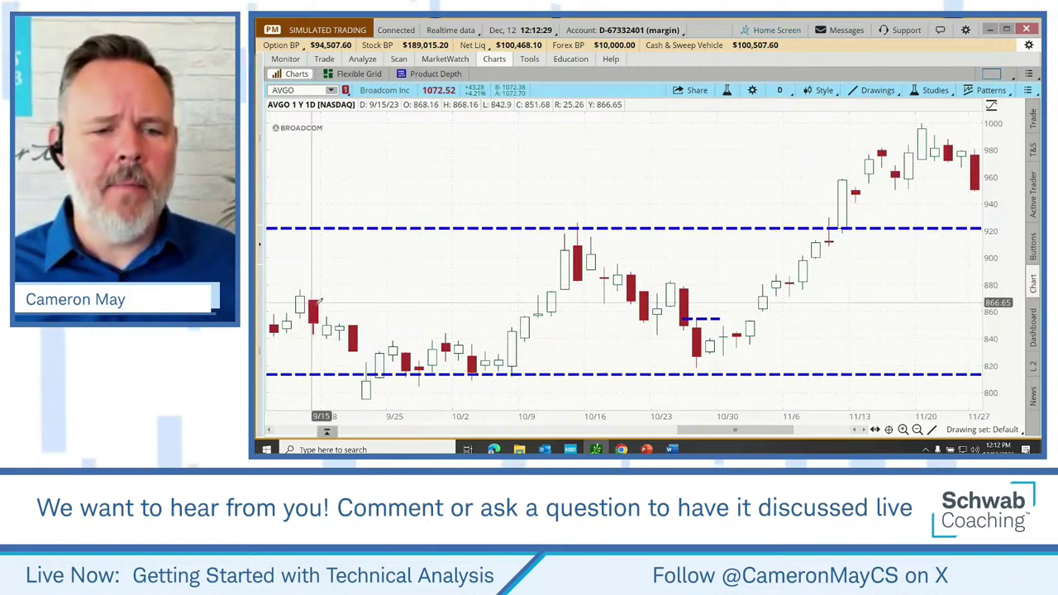
drag(750, 430, 719, 432)
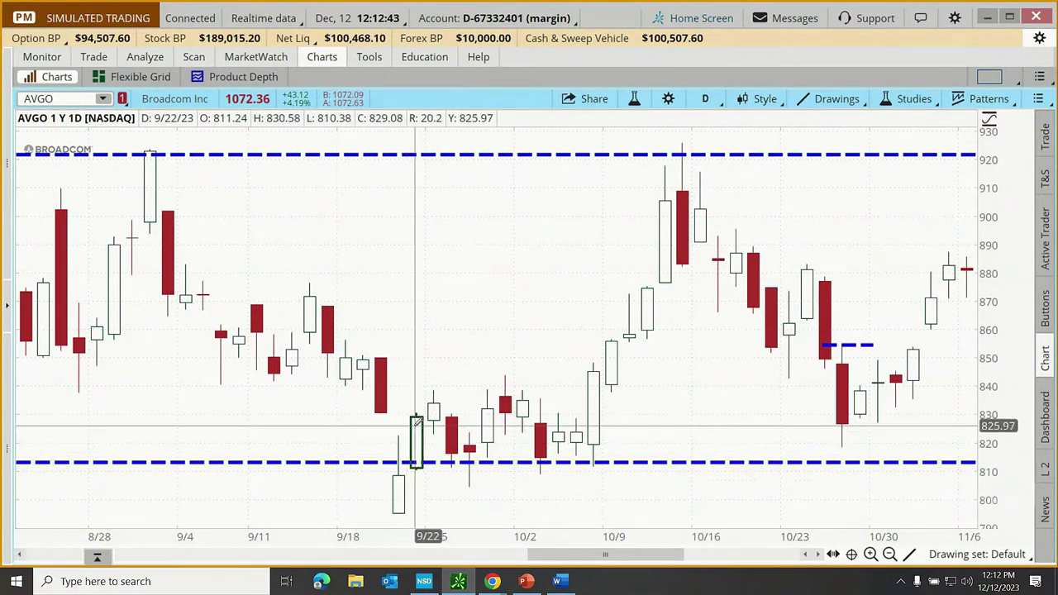
Step: Switch to the PowerPoint slide show and advance to the "Bullish Entries: Breakout" slide
click(525, 583)
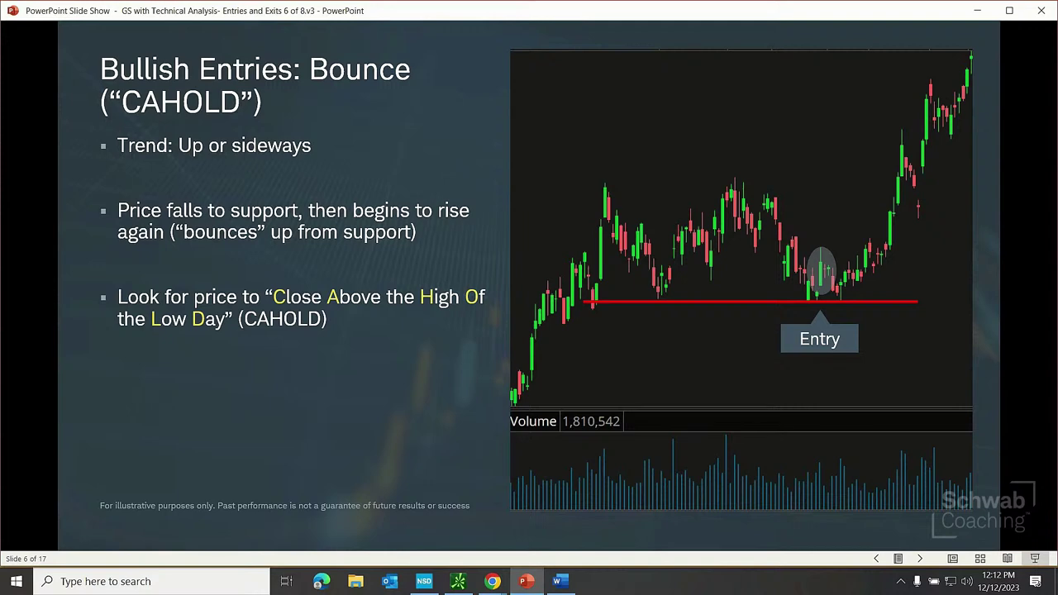
click(495, 330)
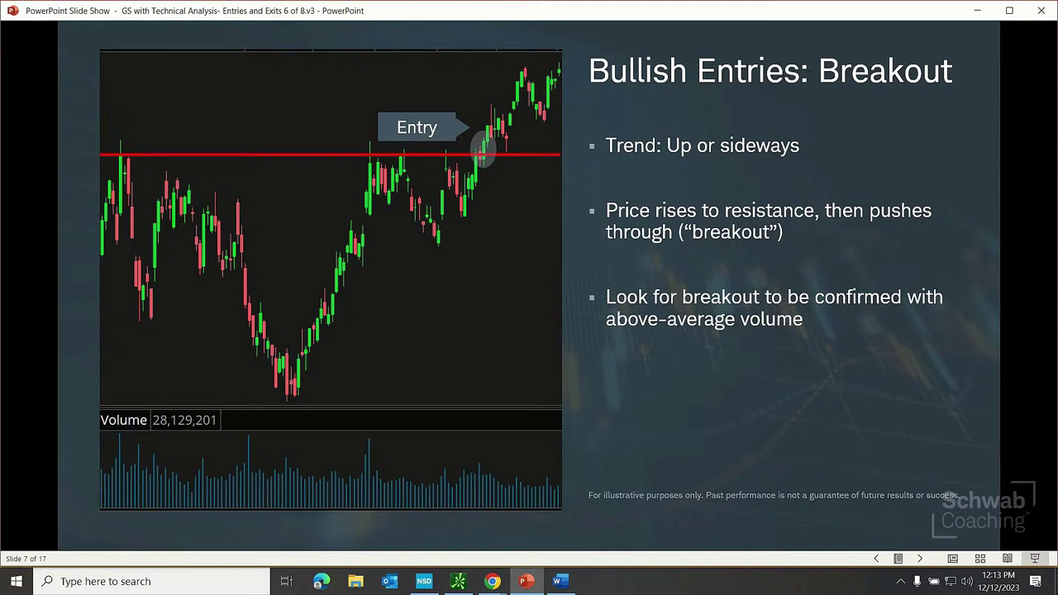
Step: Return to thinkorswim and enable the volume subgraph for equities in the chart settings, applying the change
click(457, 581)
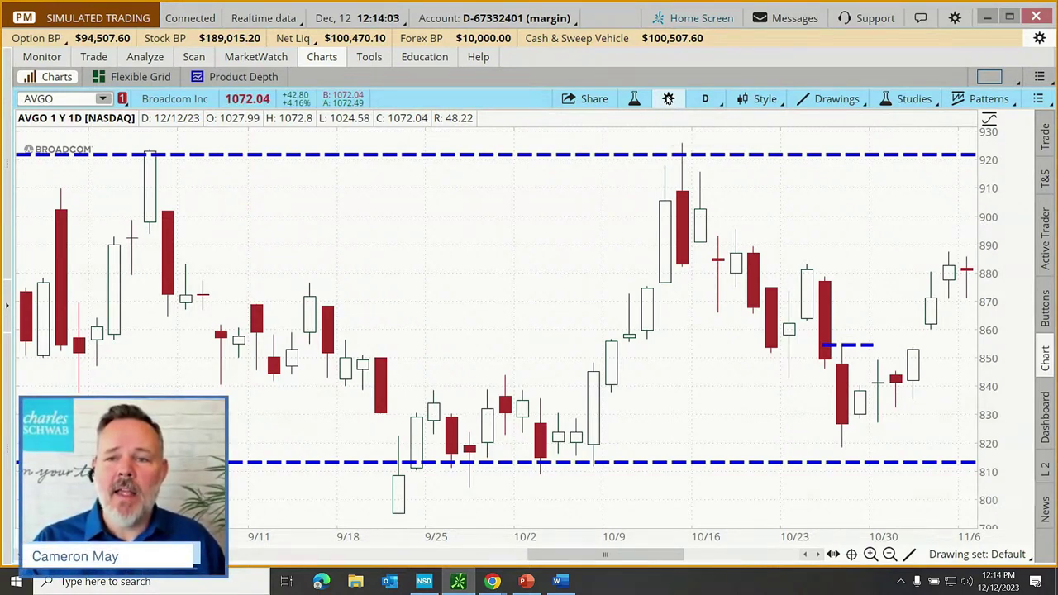
click(668, 98)
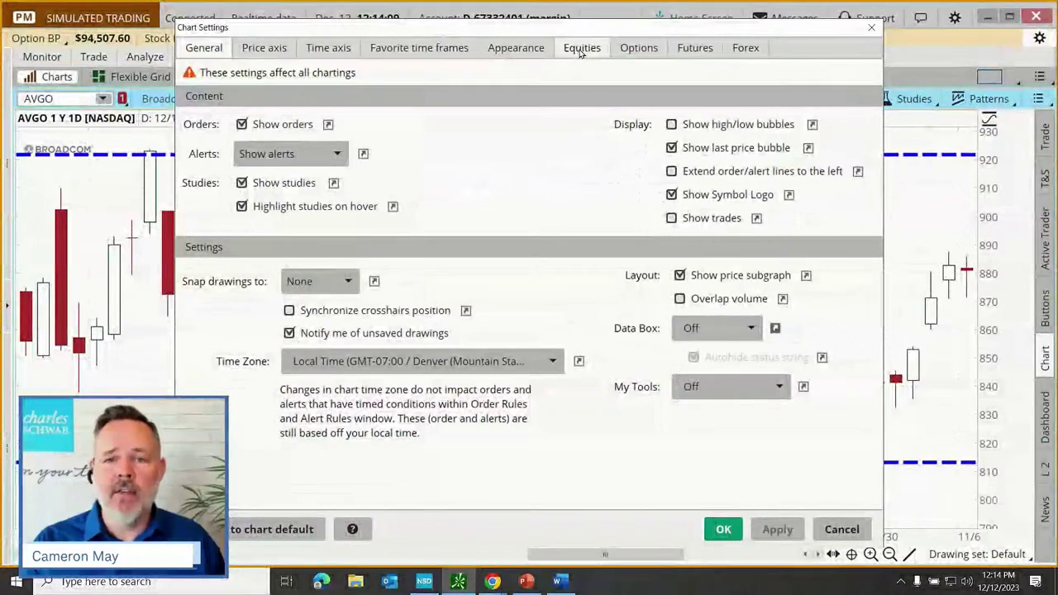
click(581, 50)
click(595, 122)
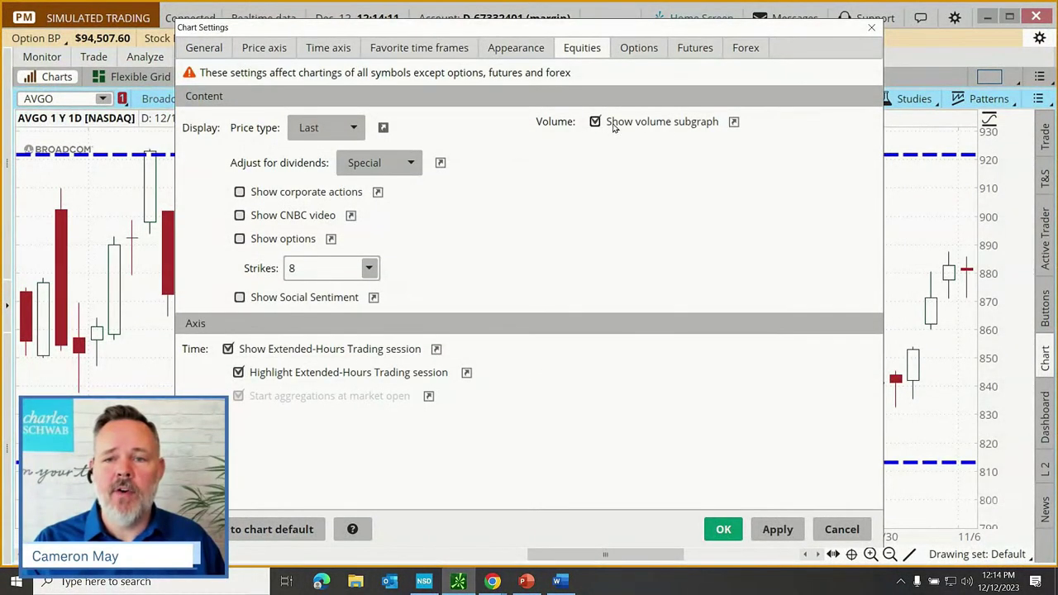
click(777, 528)
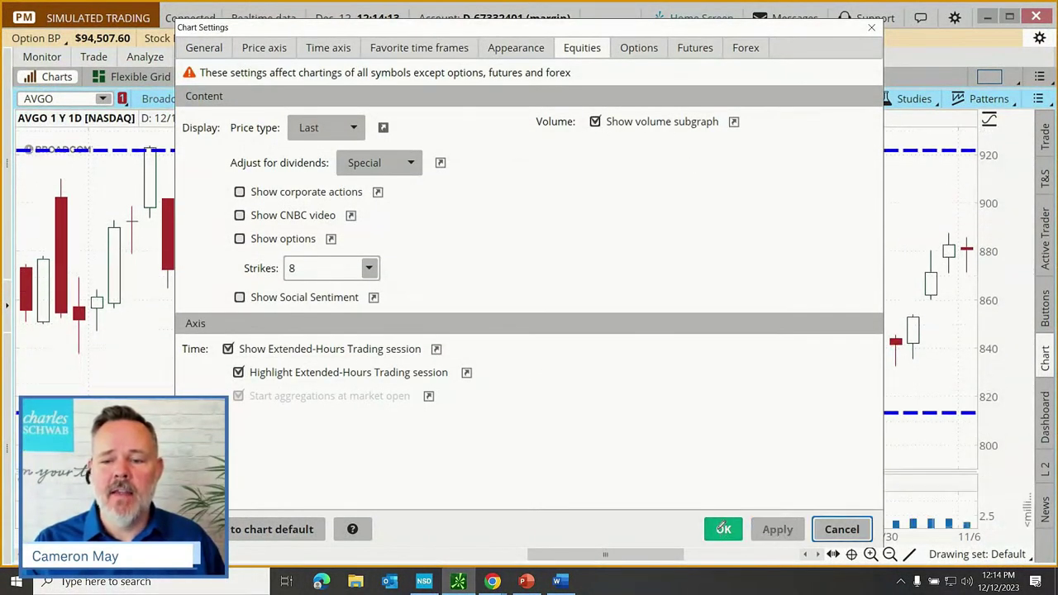
Step: Close the chart settings and examine AVGO's 11/10 breakout above the upper trendline together with its volume
click(723, 528)
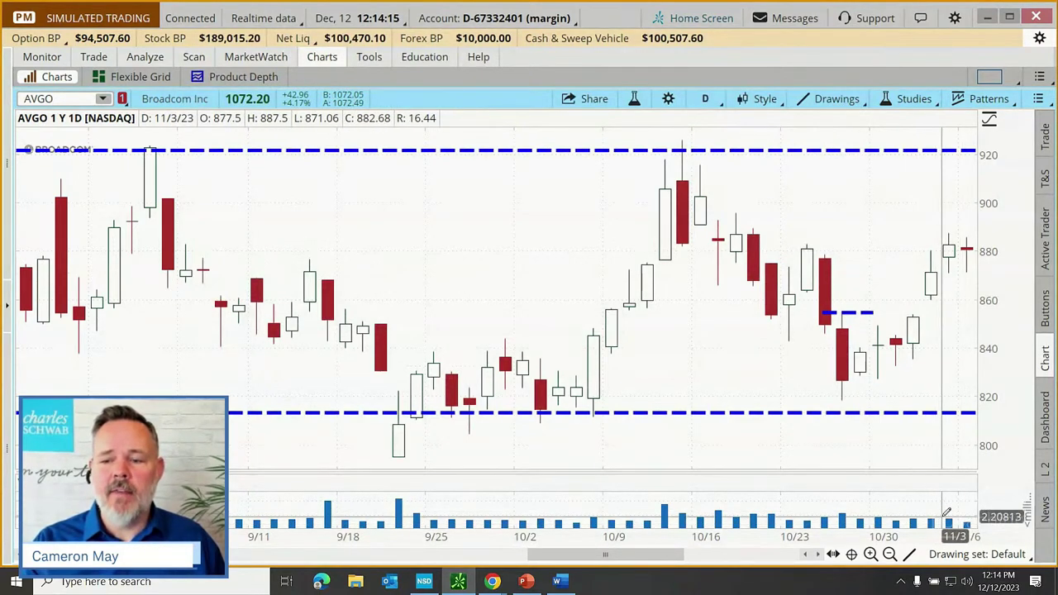
click(889, 554)
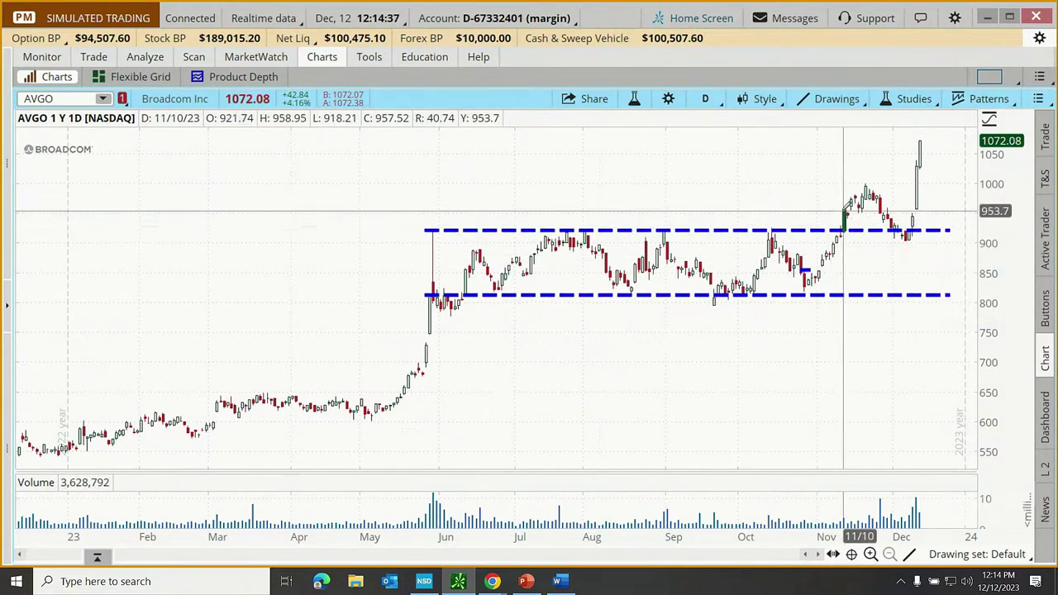
mouse_move(847, 217)
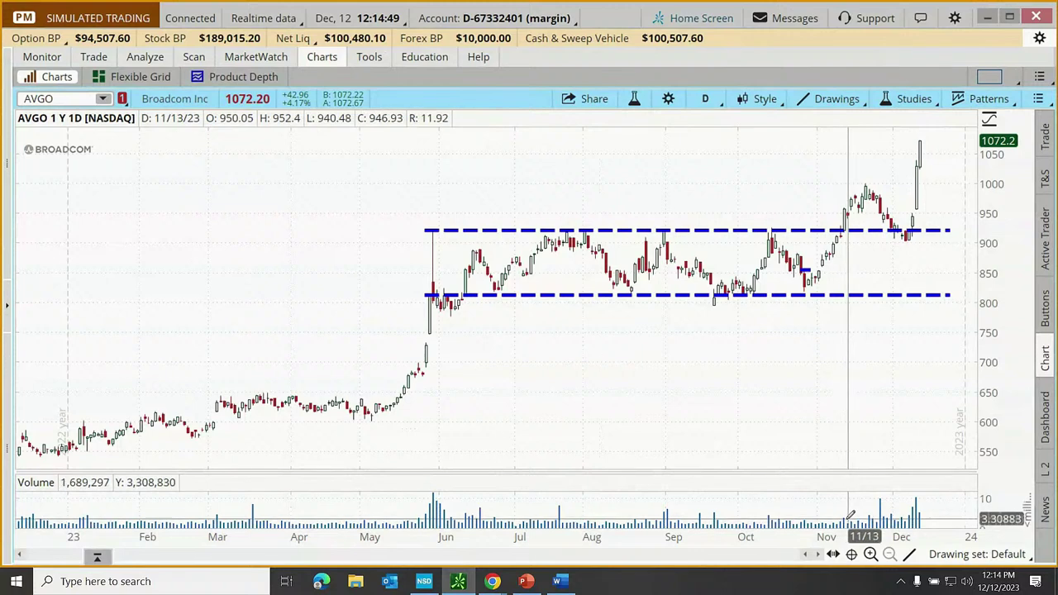
drag(838, 514, 767, 514)
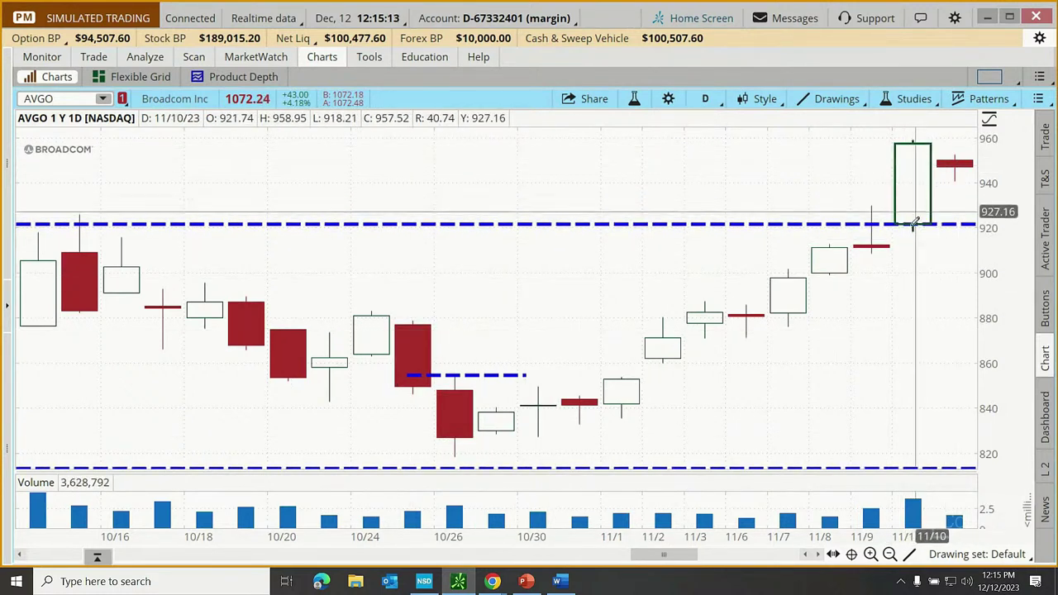
mouse_move(914, 223)
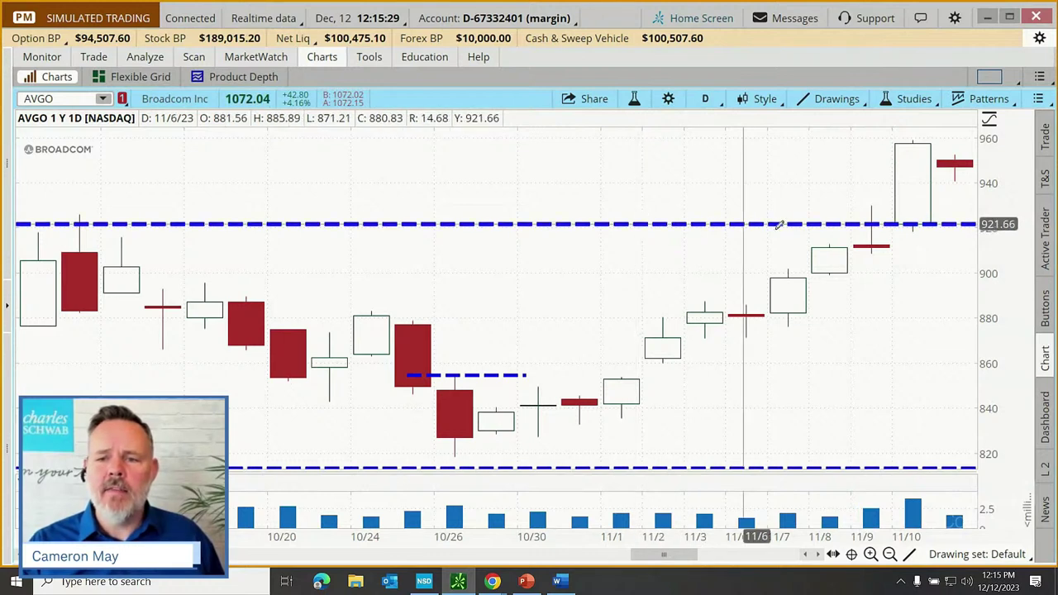
mouse_move(784, 223)
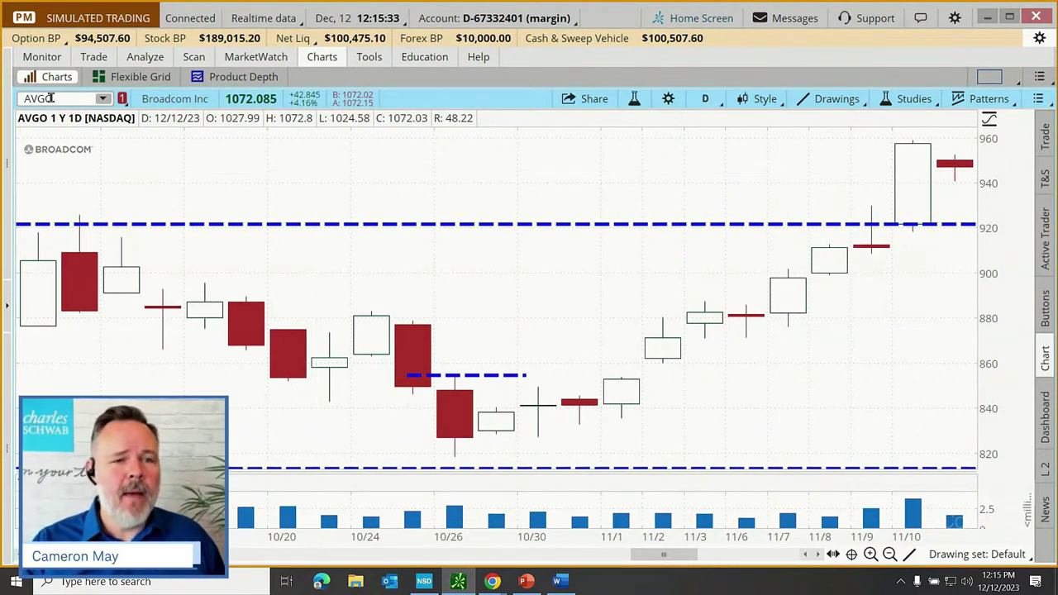
Step: Load the Visa (V) chart and inspect the December price push and volume at the upper channel line
text(V)
key(Return)
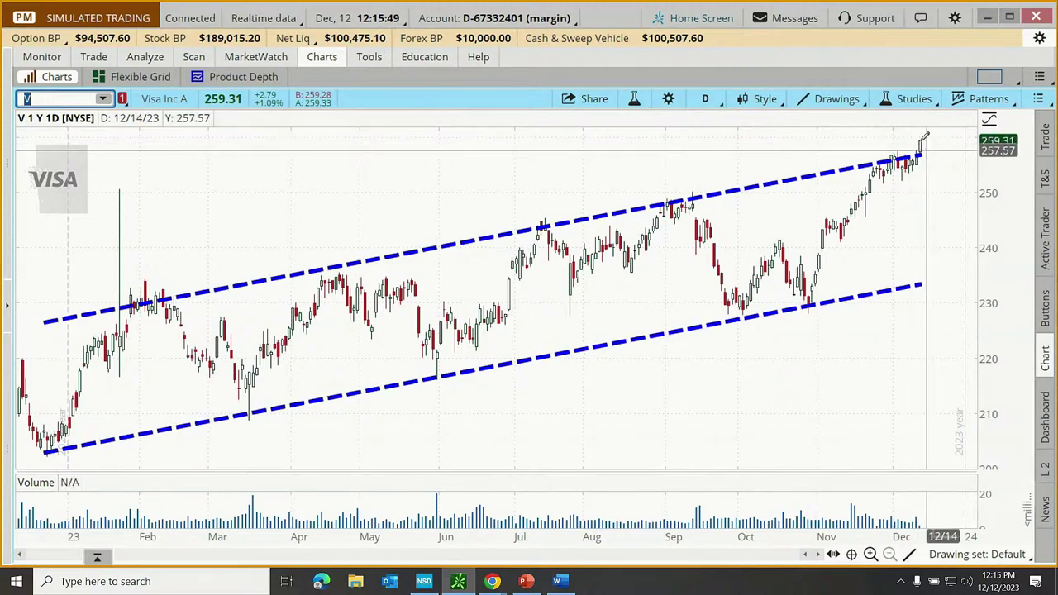
mouse_move(917, 145)
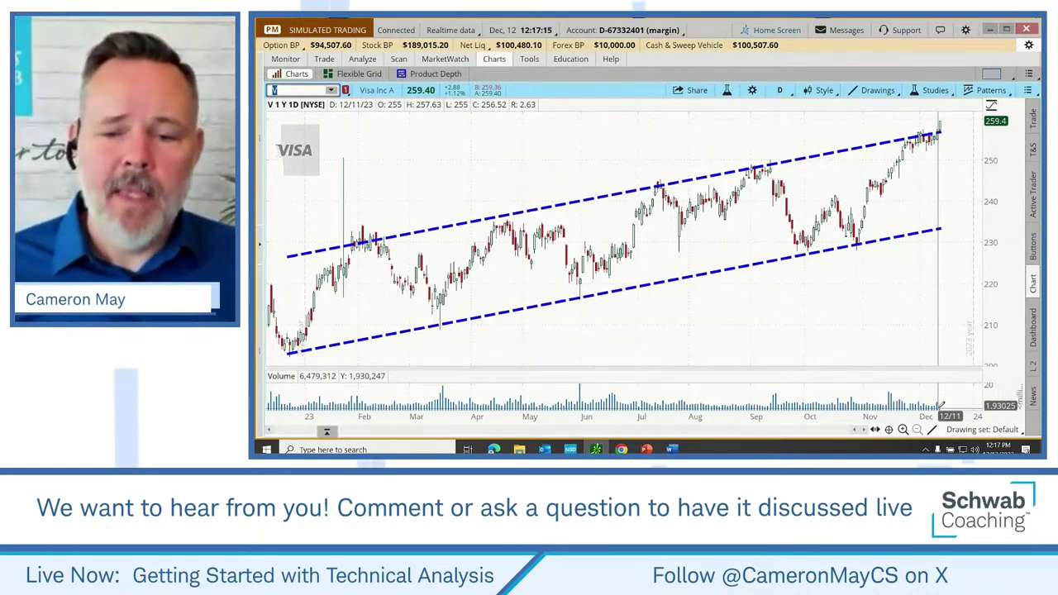
Step: Switch to the PowerPoint slide show and advance to the "Bearish Entries: Bounce (CBLOHD)" slide
key(alt+Tab)
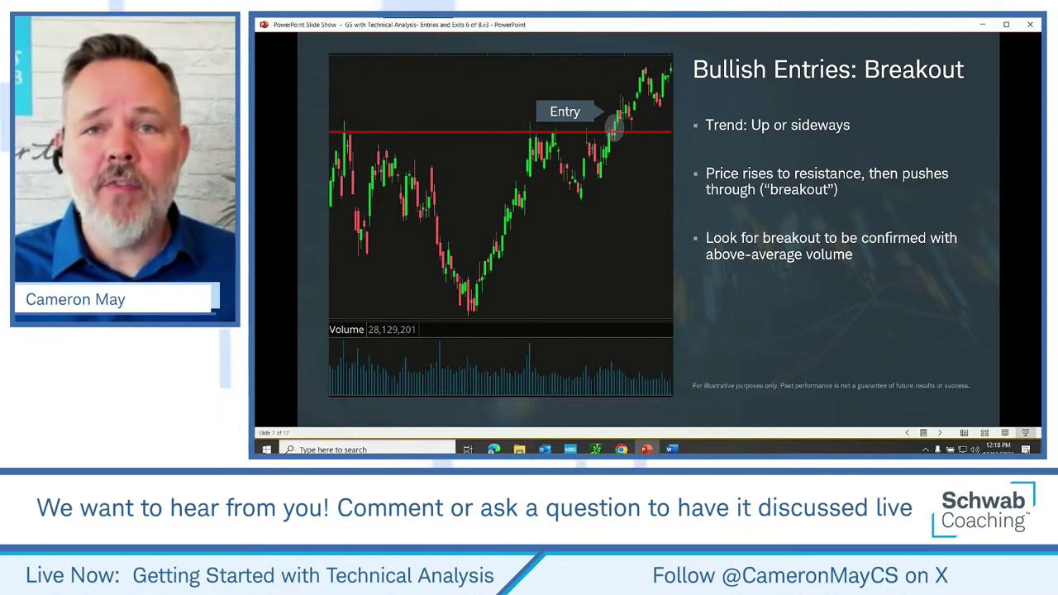
key(Right)
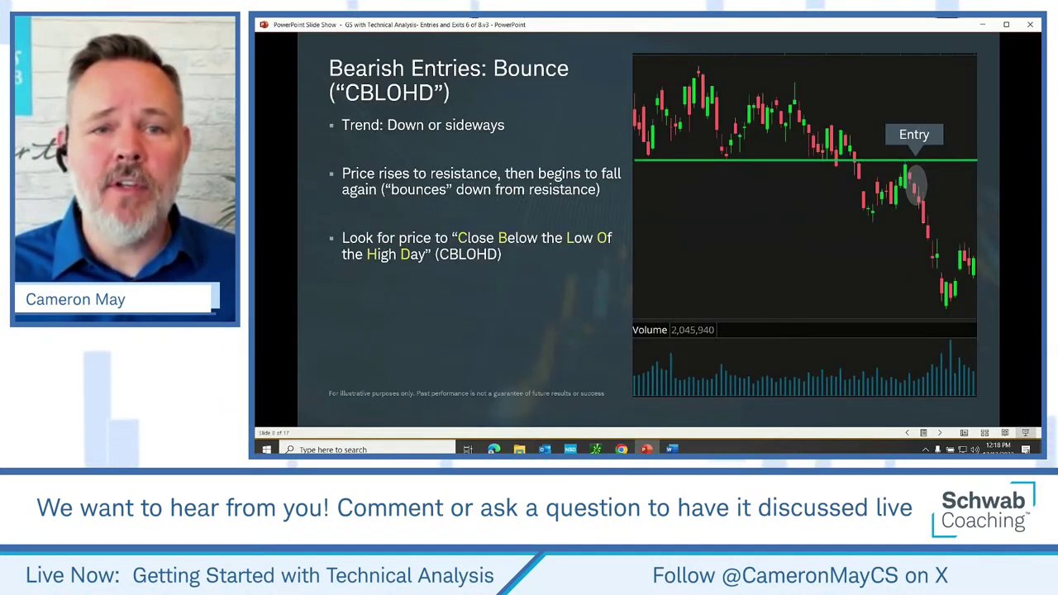
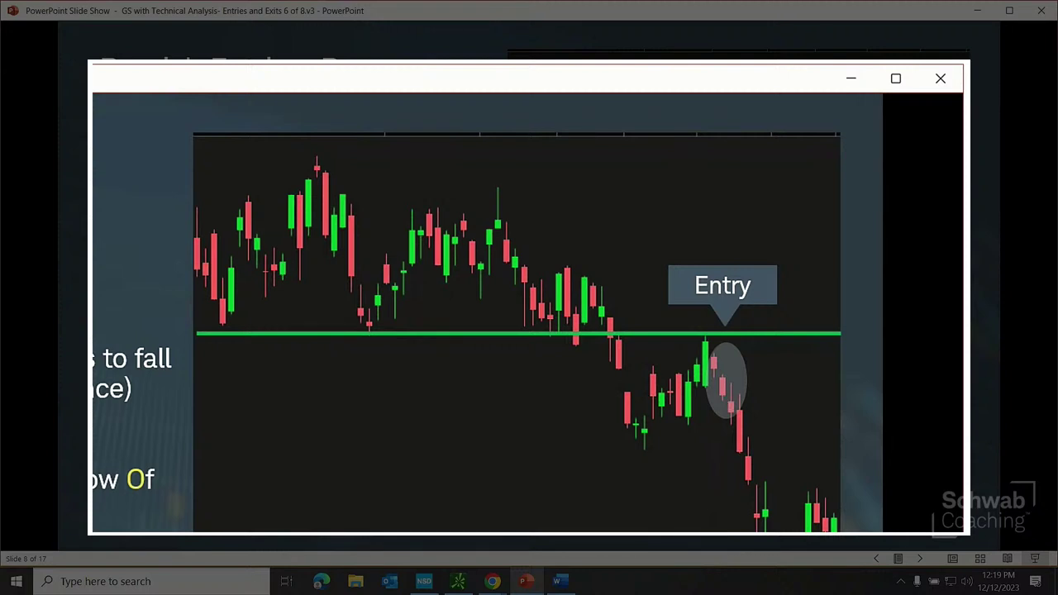
Step: Return to thinkorswim, load the RTX chart and examine the early December highs near the upper channel line
click(456, 580)
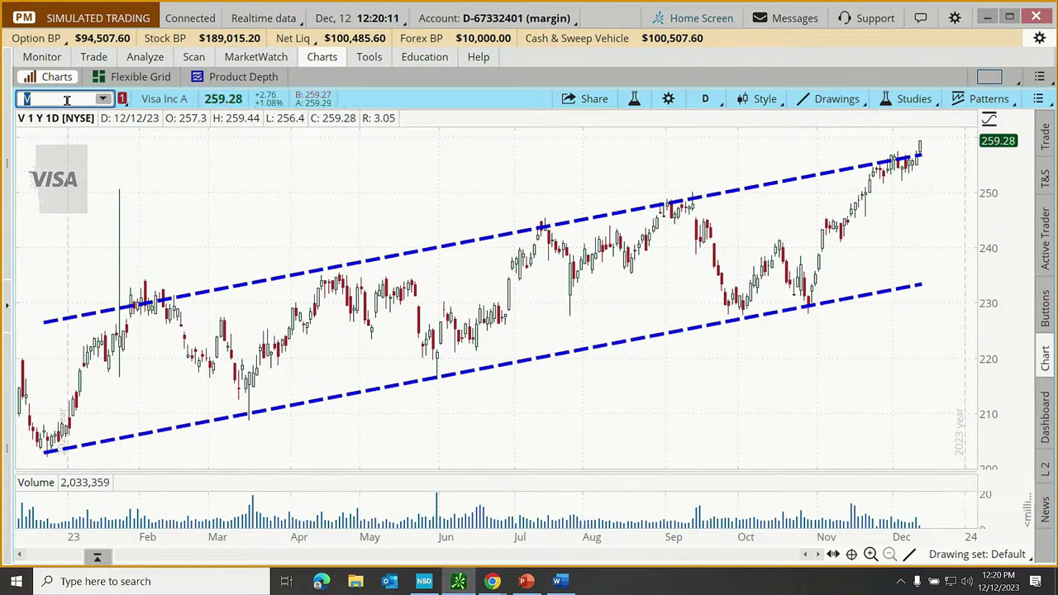
text(RTX)
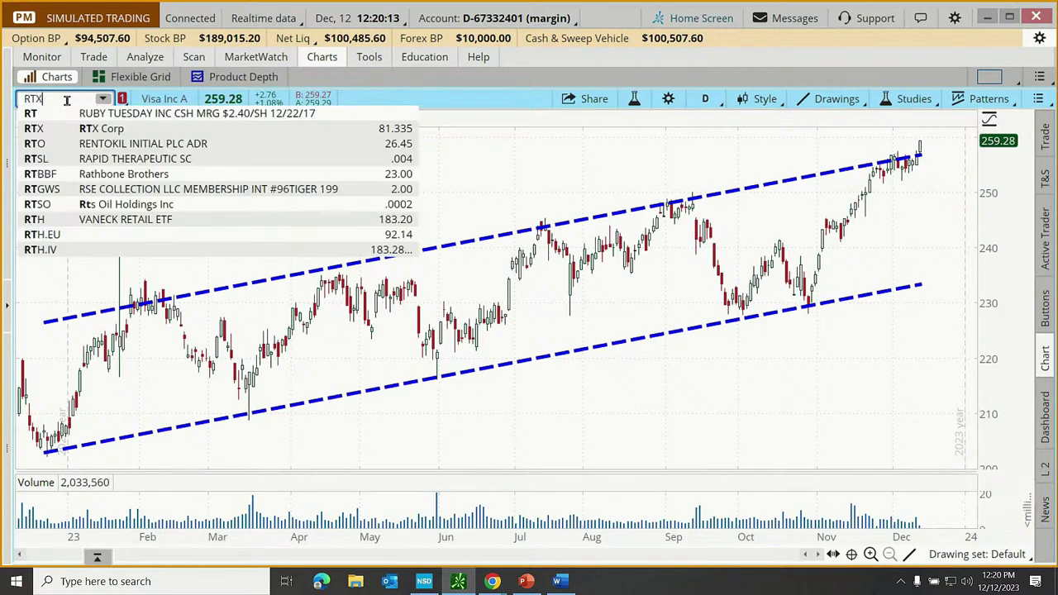
key(Return)
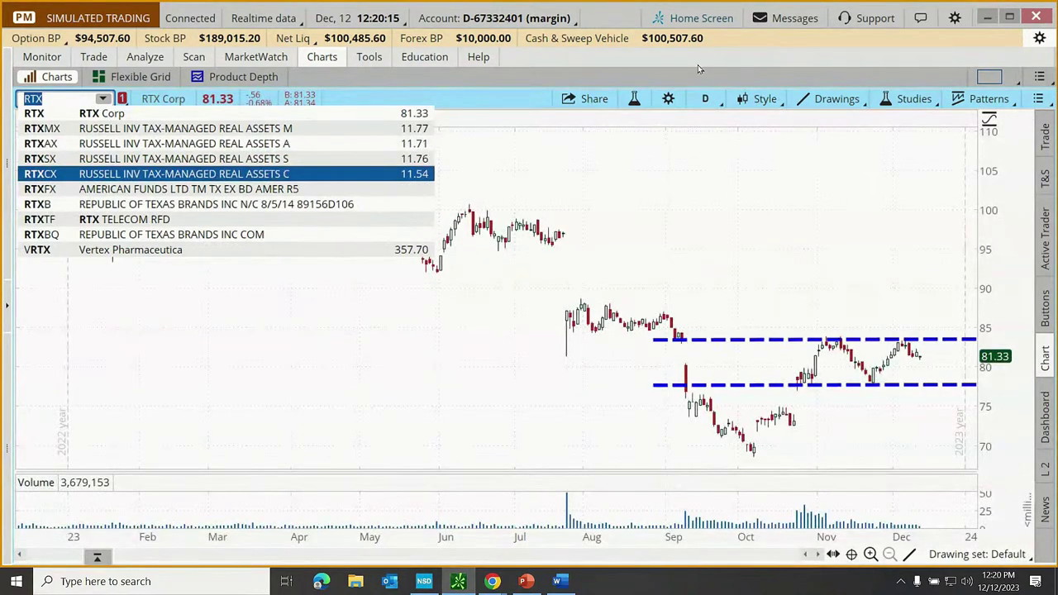
click(673, 322)
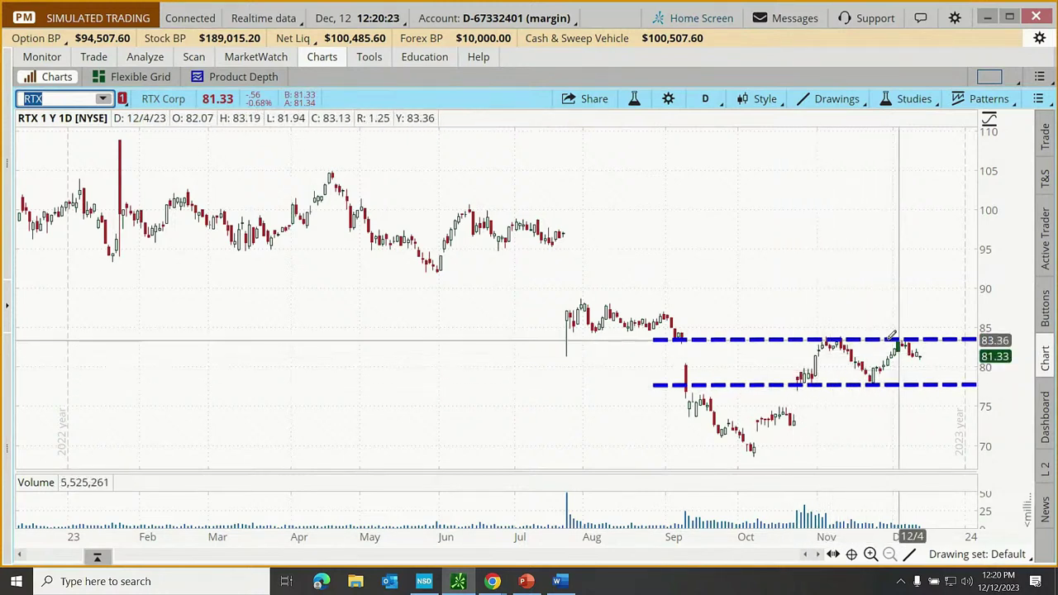
mouse_move(903, 340)
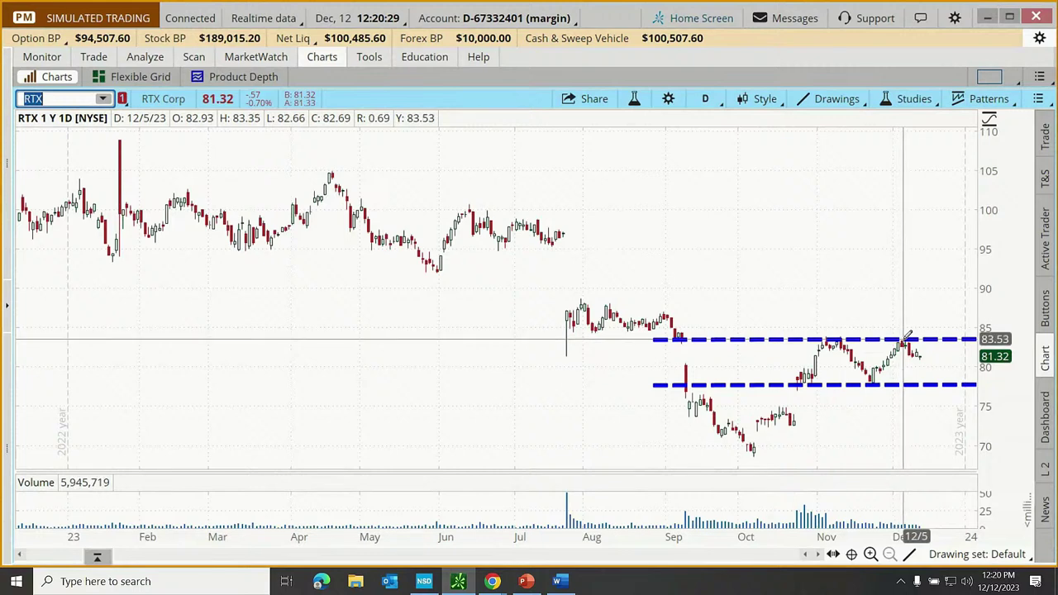
drag(823, 381, 929, 393)
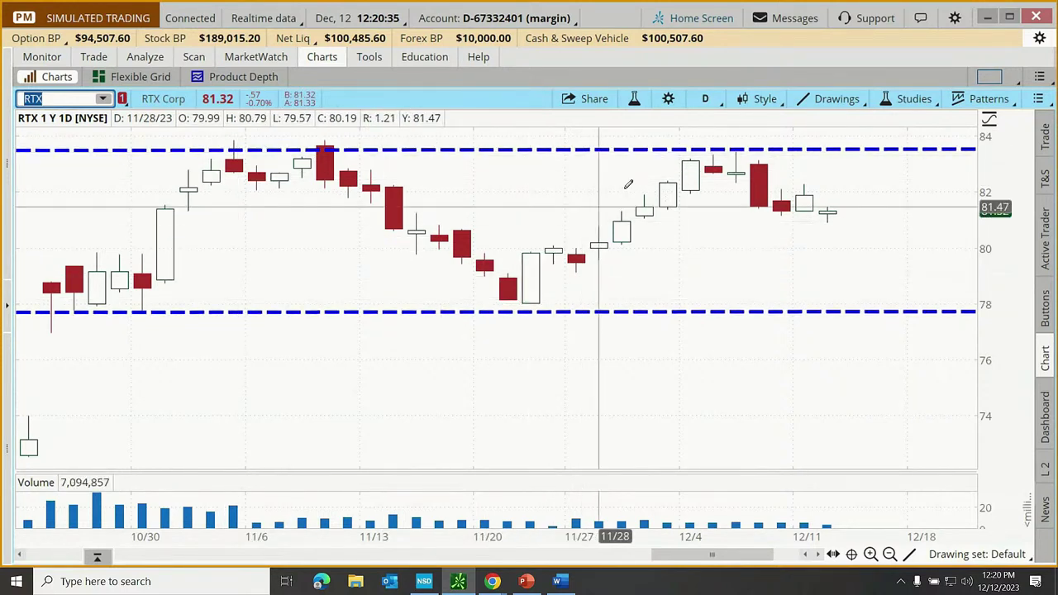
mouse_move(696, 151)
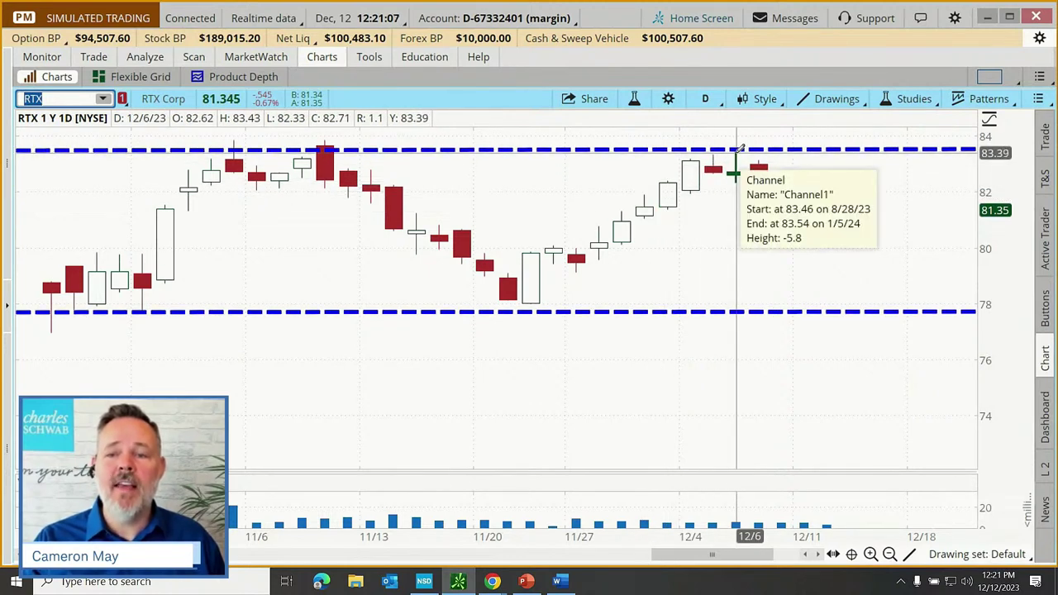
Step: Draw an oval around RTX's 12/6 high-day candle, spanning about 83.93 to 81.79
click(909, 553)
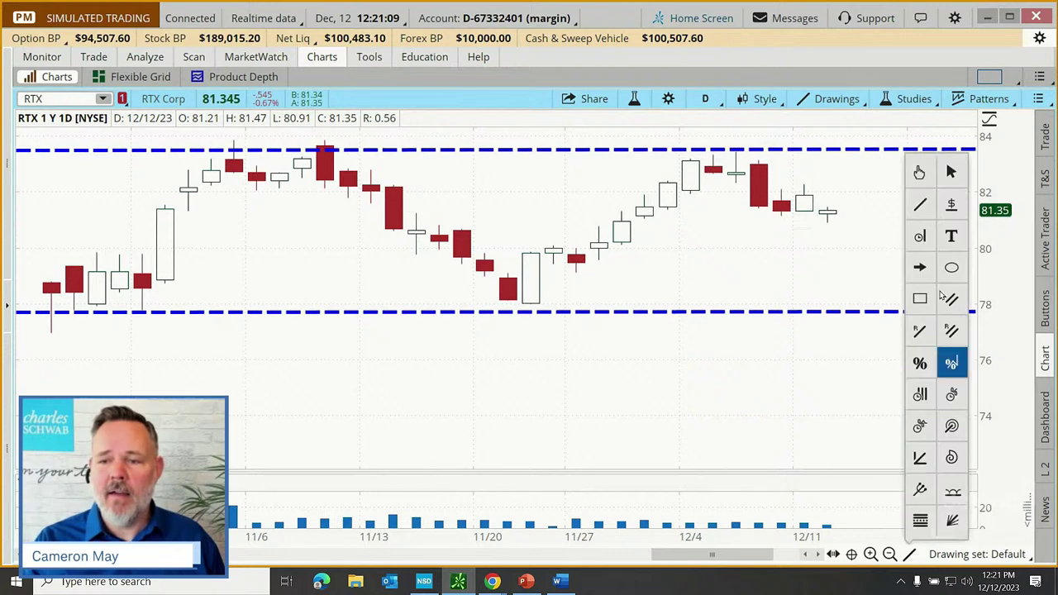
click(947, 268)
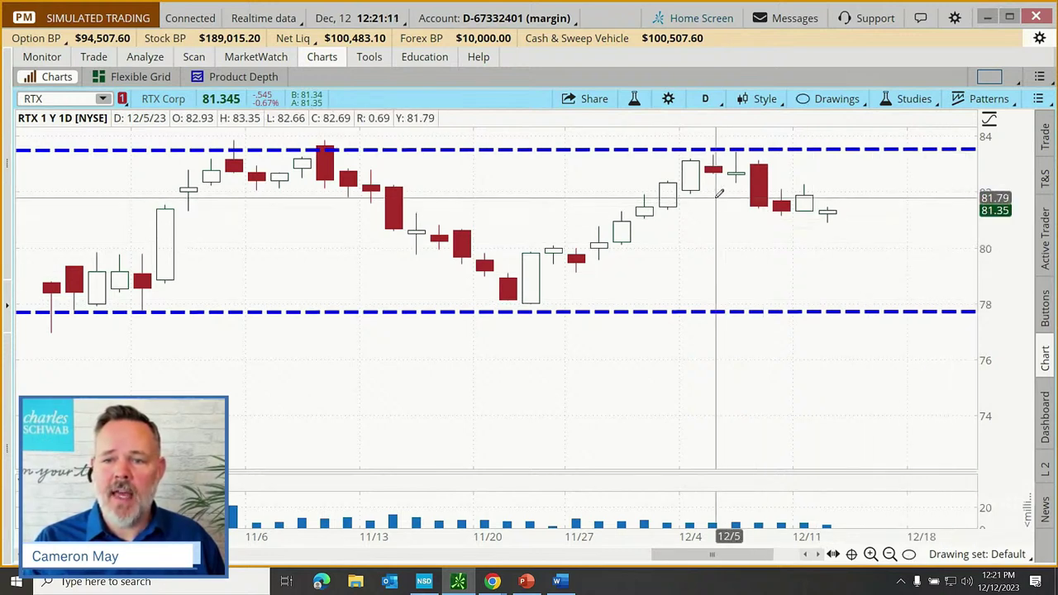
drag(738, 141, 746, 198)
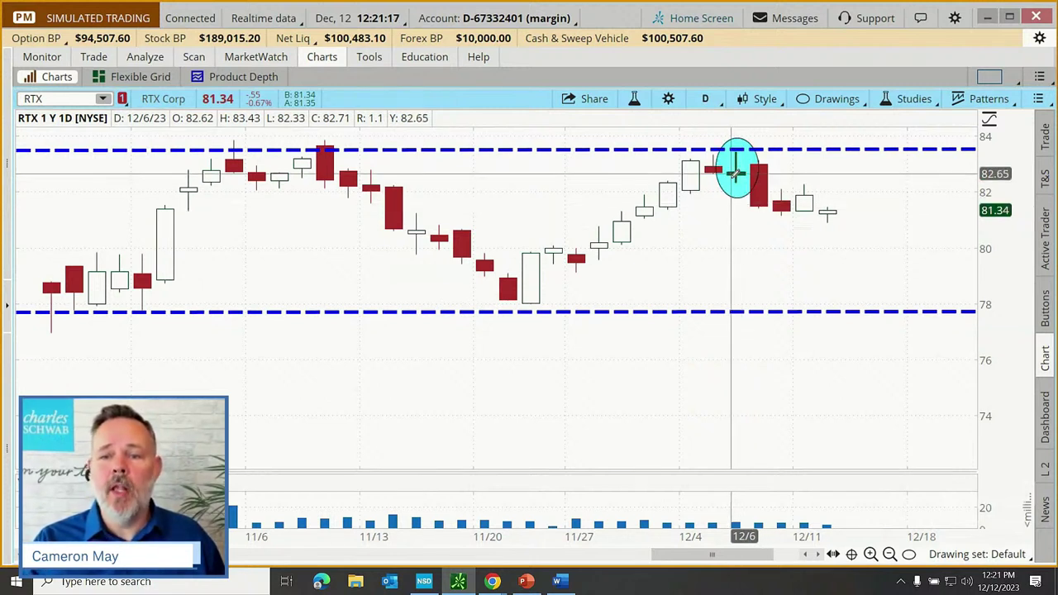
Step: Draw a short horizontal trendline at the low of RTX's 12/6 high-day candle, about 82.3
mouse_move(908, 553)
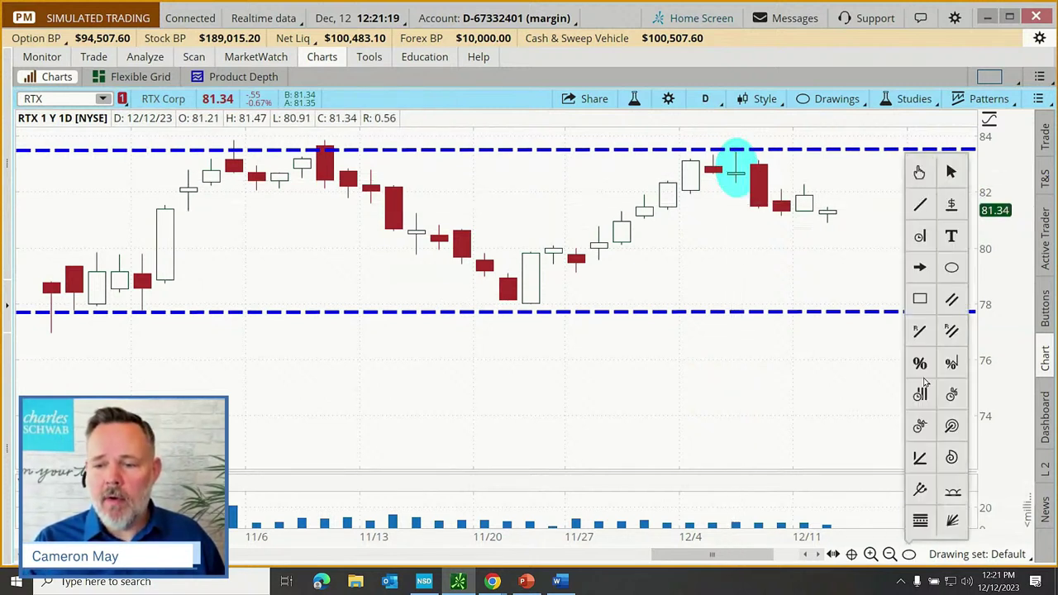
click(920, 204)
drag(703, 181, 777, 181)
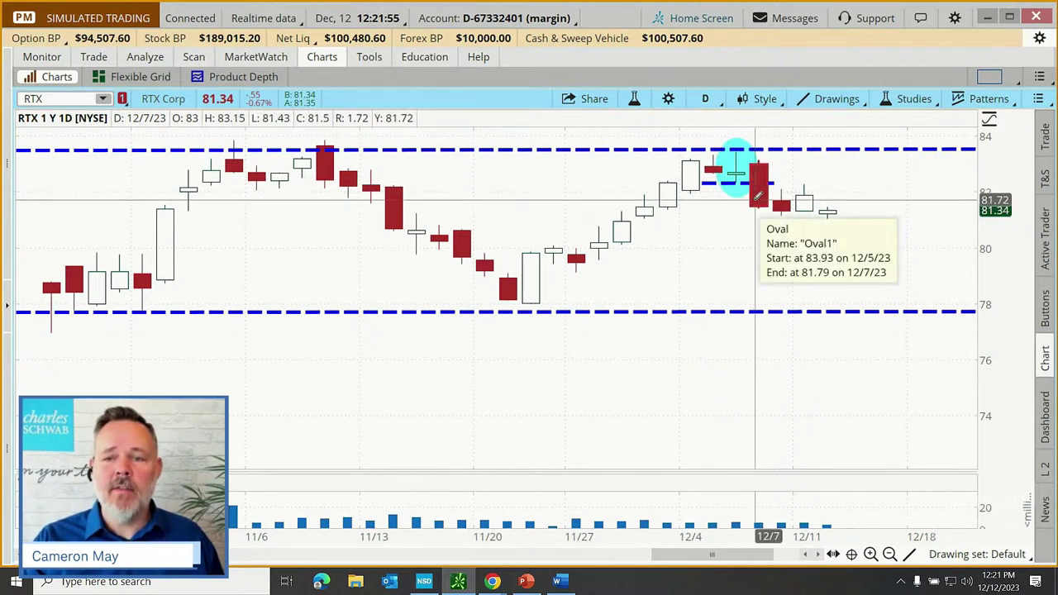
Step: Load the MRK chart and examine the early December candles at the falling upper channel line
click(49, 98)
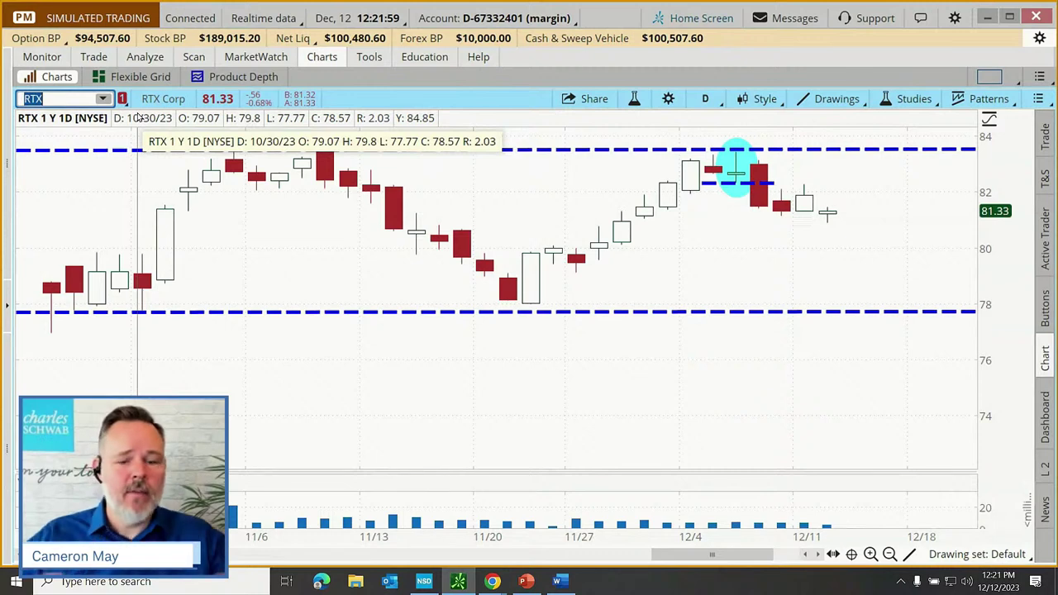
text(MRK)
key(Return)
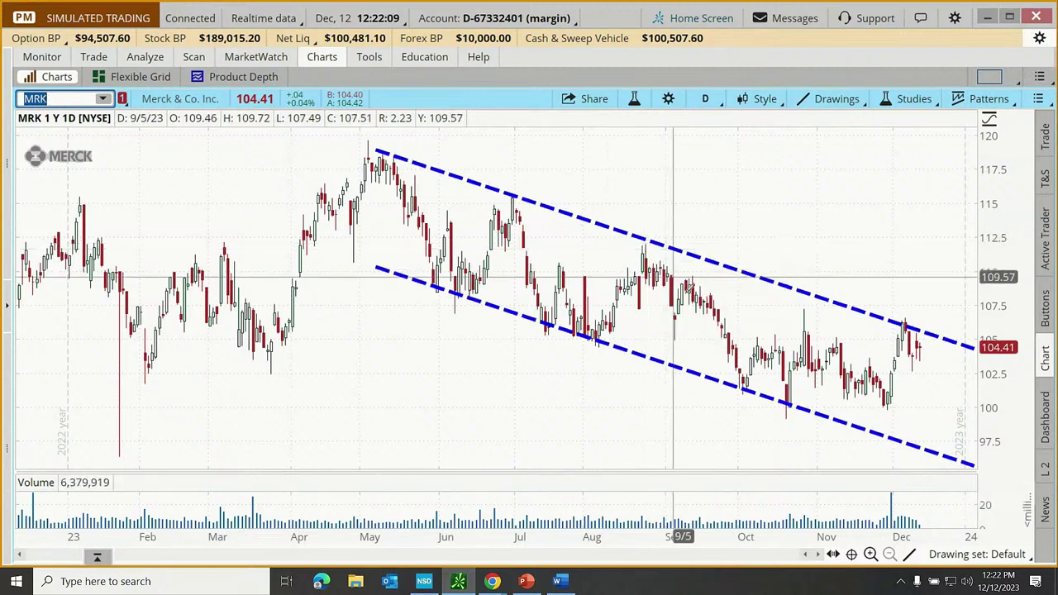
mouse_move(747, 380)
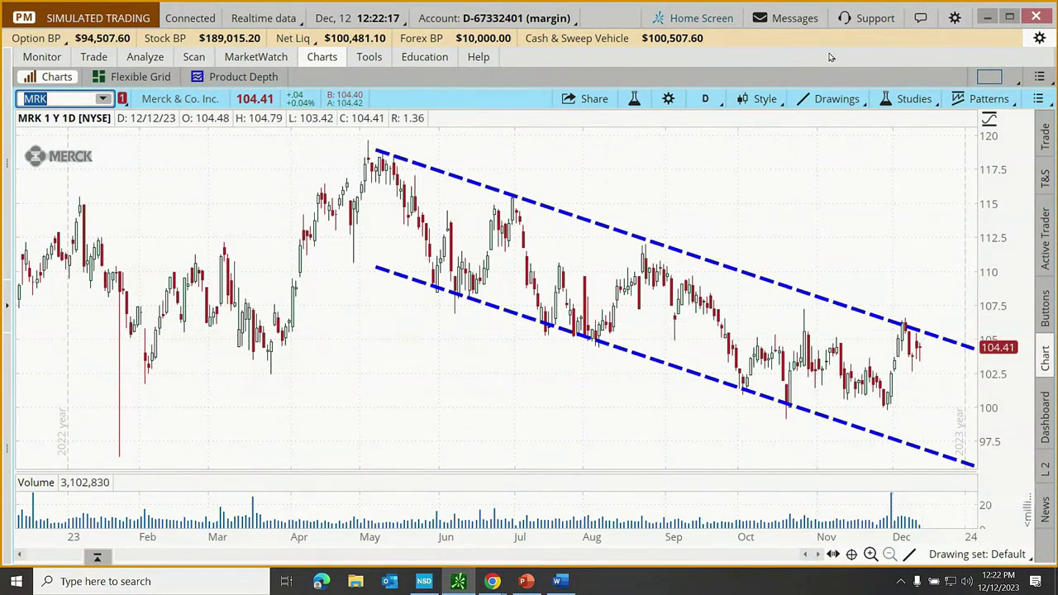
drag(952, 408, 854, 402)
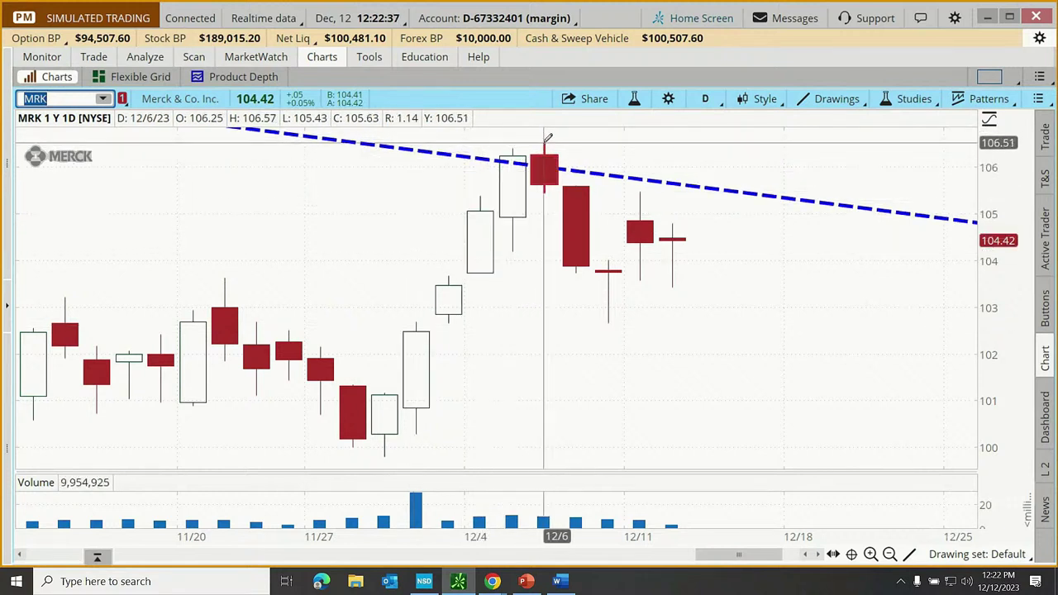
Step: Draw an oval around MRK's 12/6 high-day candle at the upper channel line
click(909, 553)
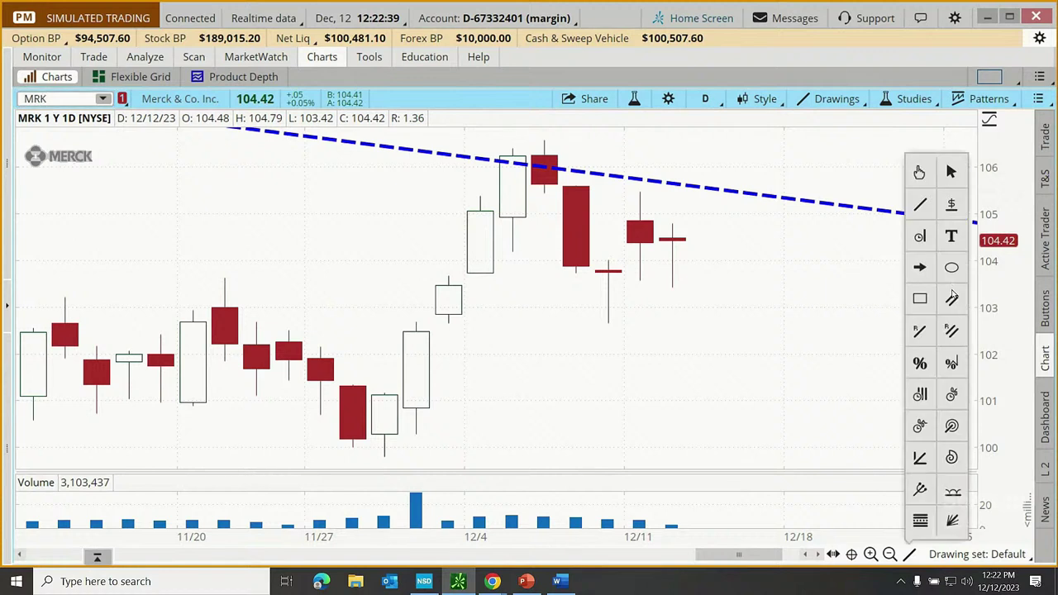
click(951, 257)
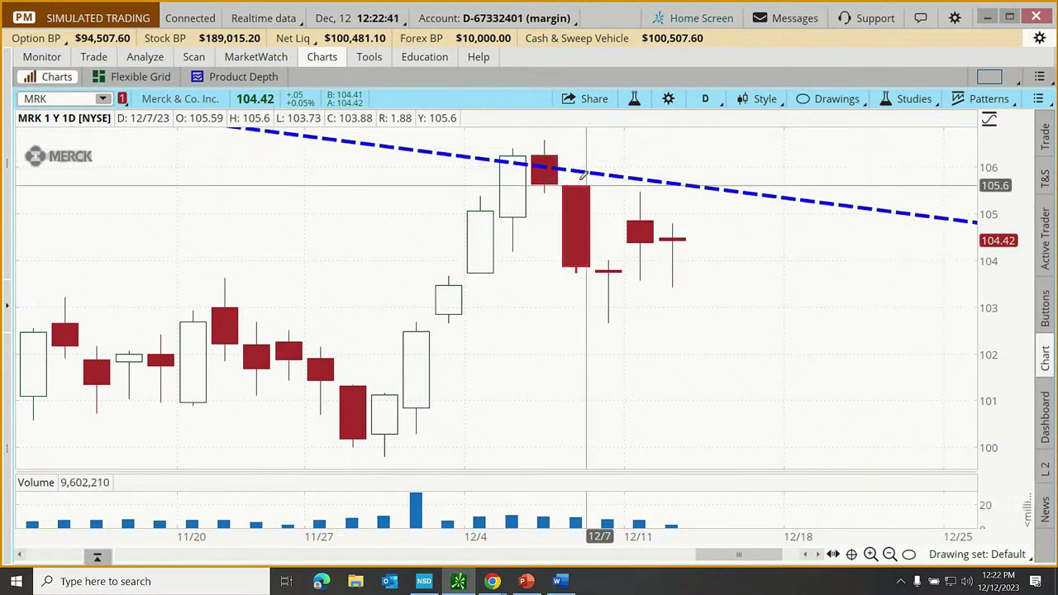
mouse_move(511, 137)
mouse_down()
mouse_move(569, 147)
mouse_move(575, 197)
mouse_up()
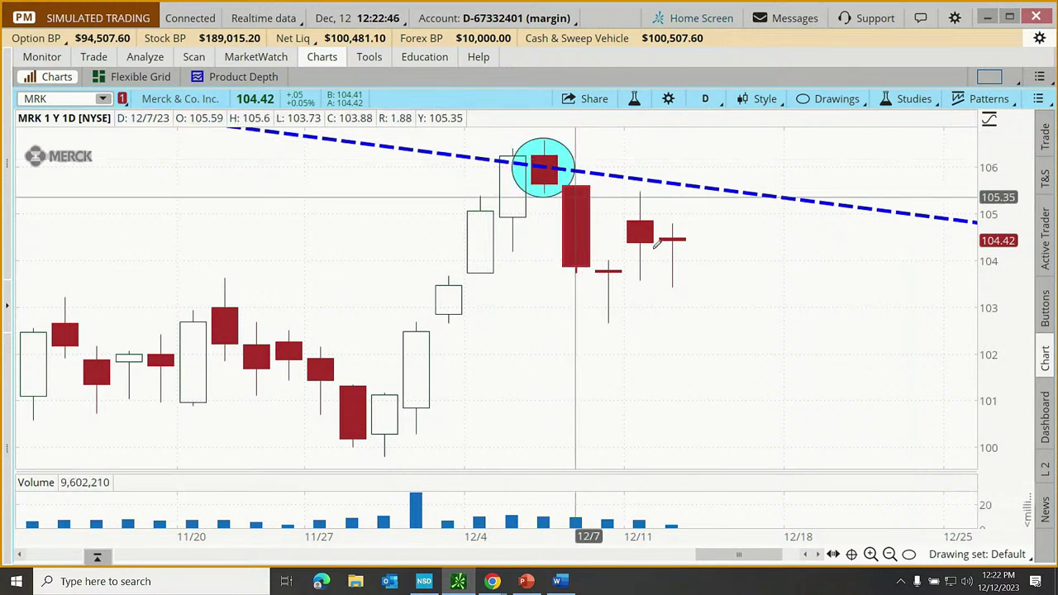
Step: Draw a short horizontal trendline at the low of MRK's 12/6 high-day candle, about 105.45
click(910, 555)
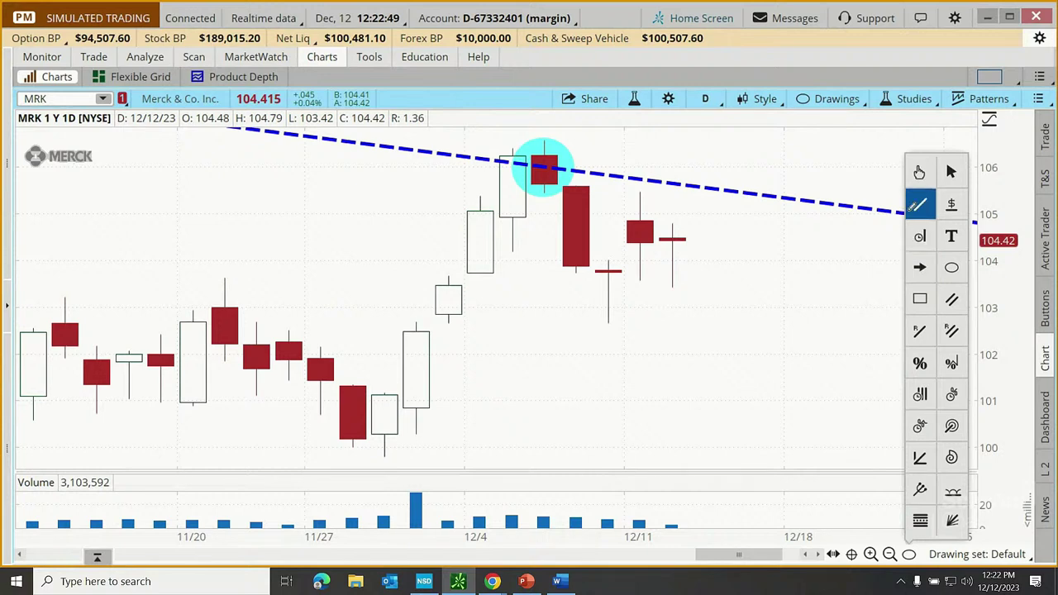
click(918, 204)
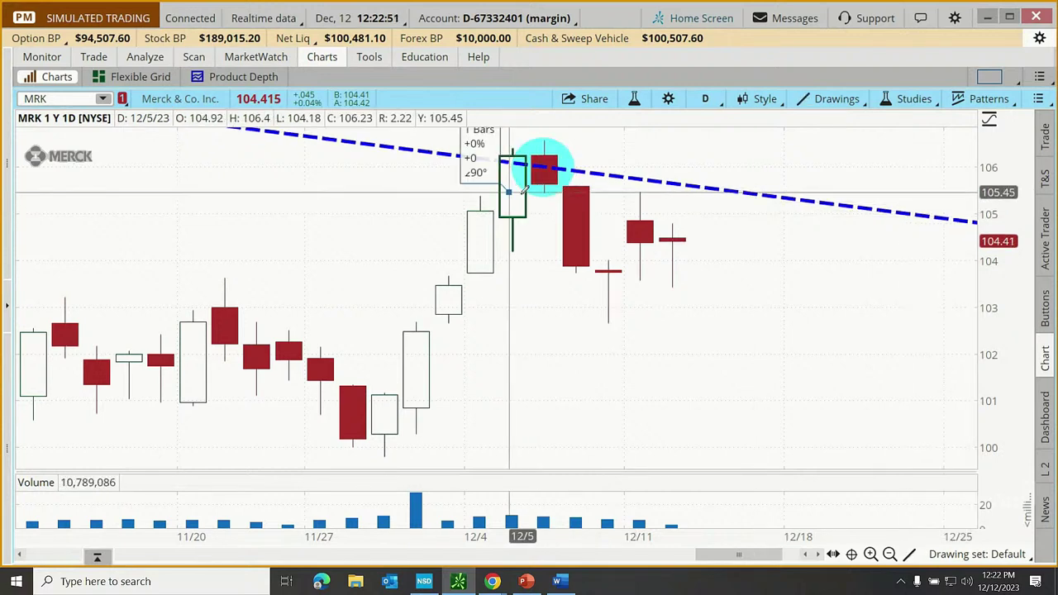
click(590, 192)
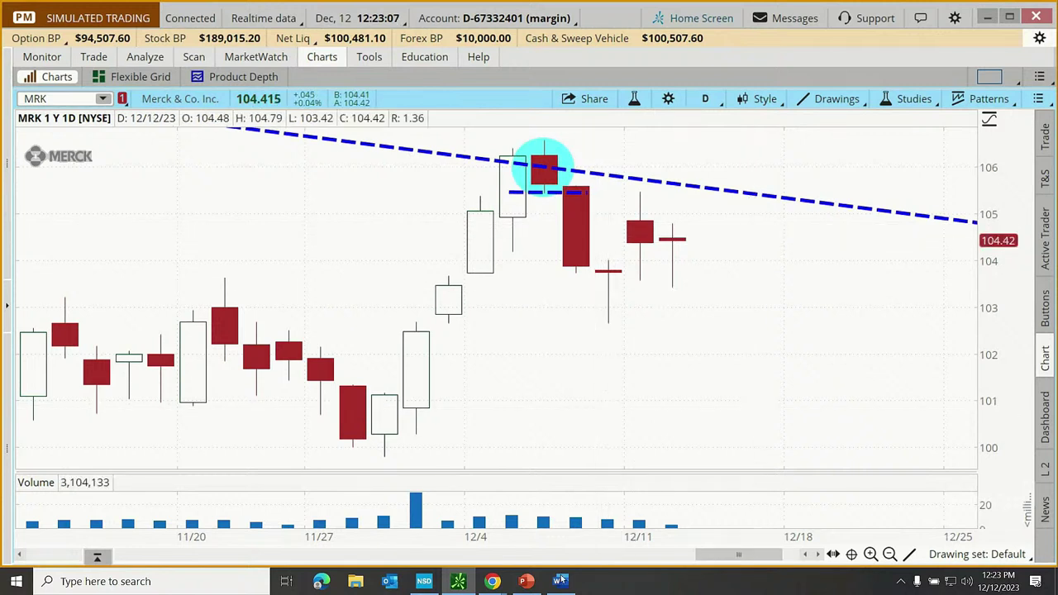
Step: Switch to the PowerPoint slide show and advance to the "Bearish Entries: Breakout" slide
click(527, 582)
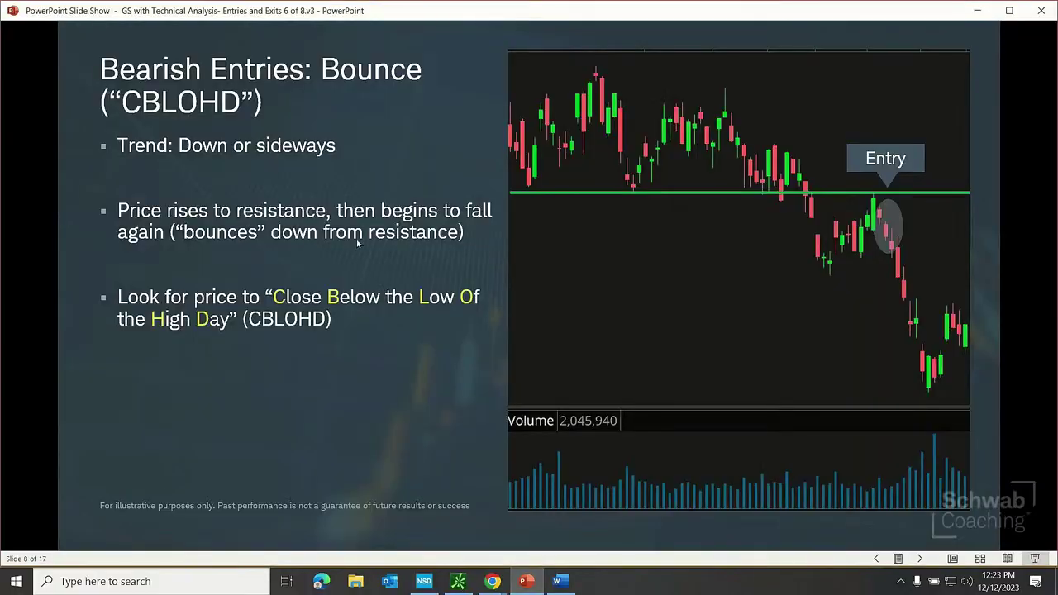
key(Right)
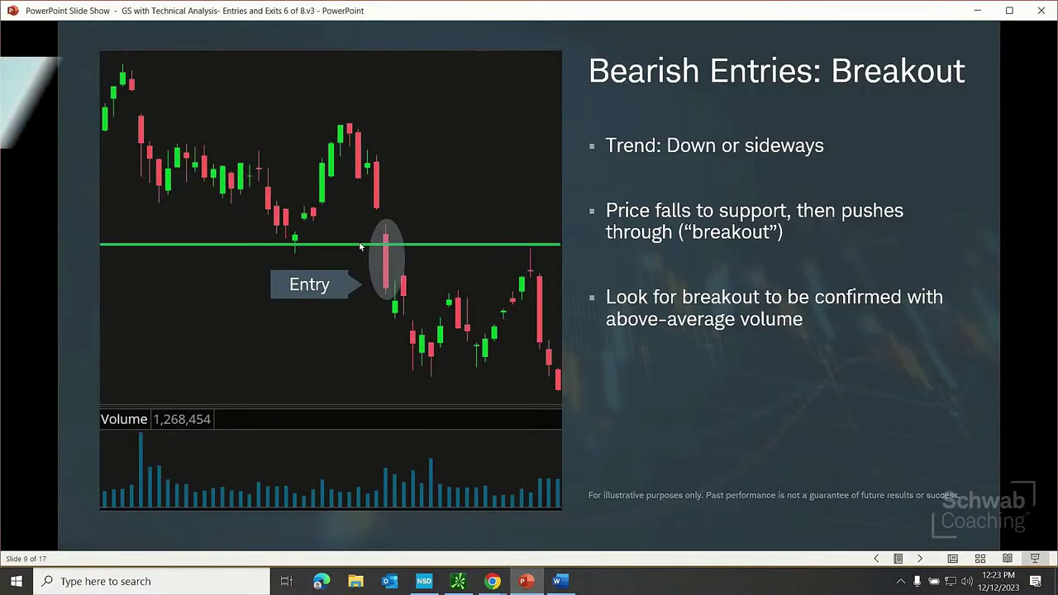
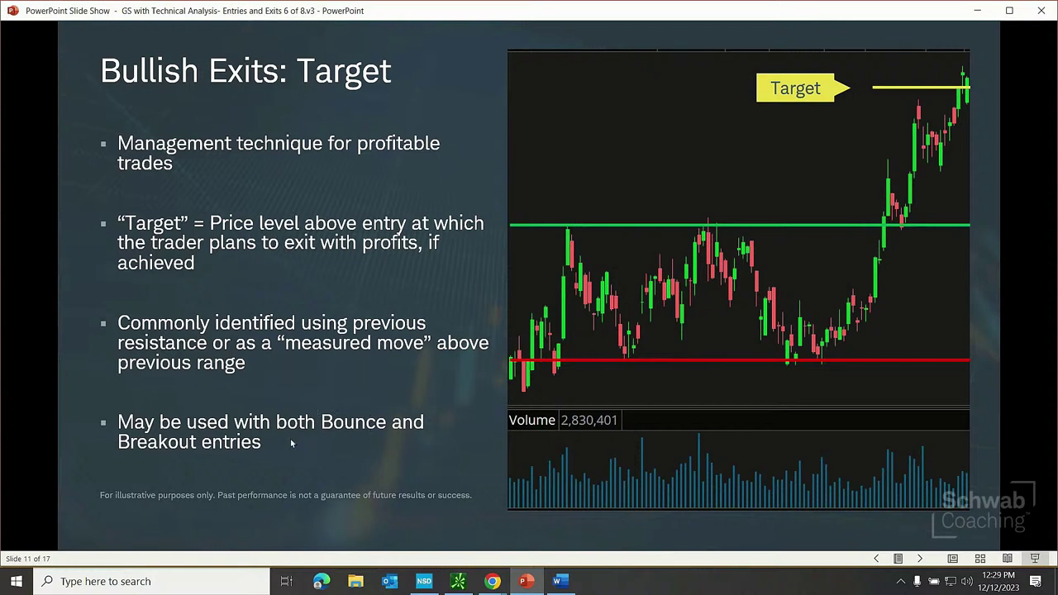
Step: Switch to the thinkorswim charts and load the Visa (V) chart
mouse_move(457, 581)
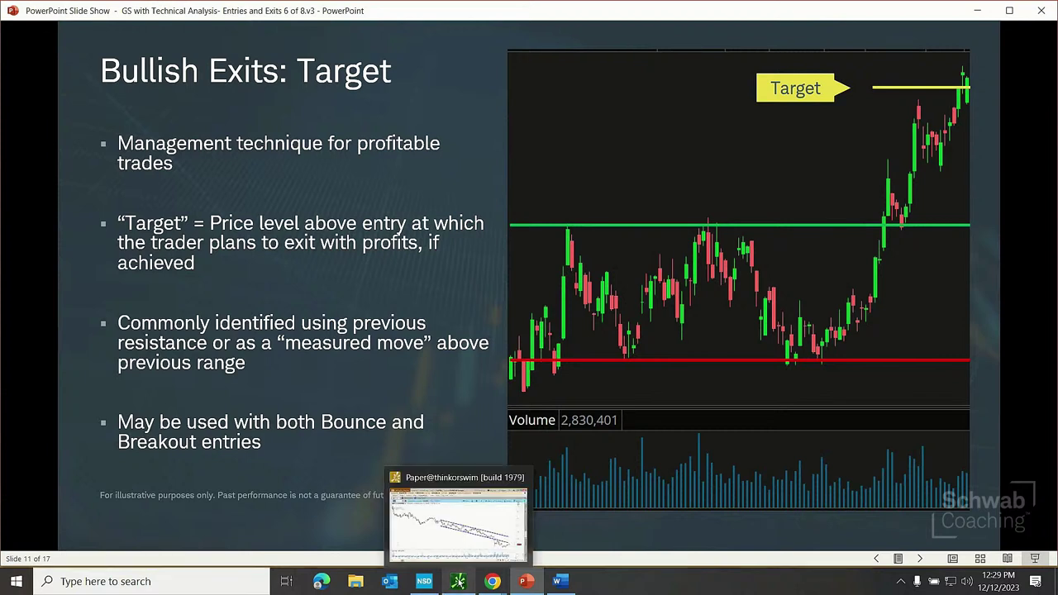
click(462, 550)
click(60, 96)
text(V)
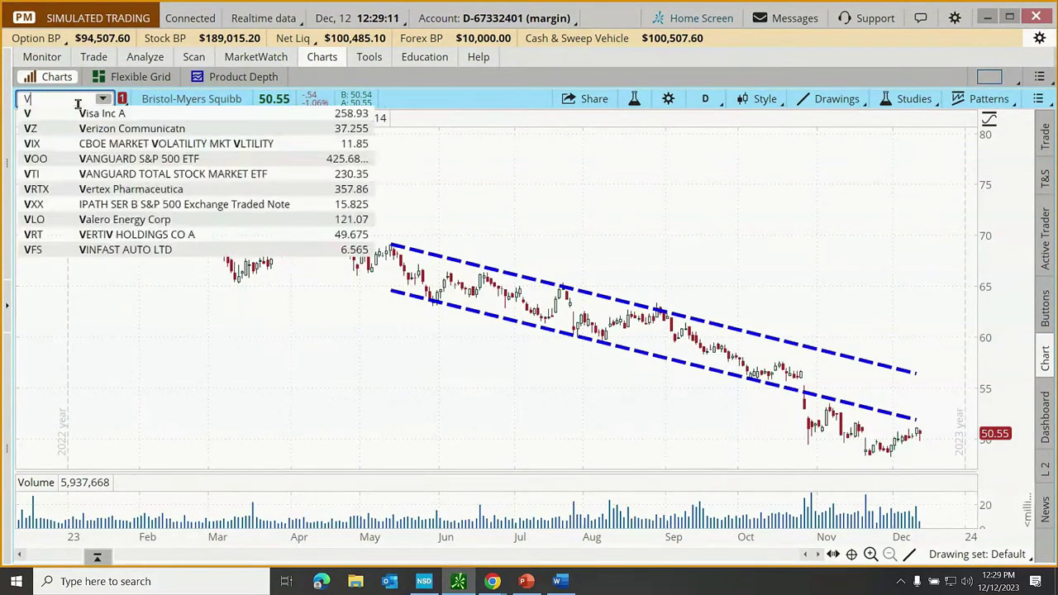
key(Return)
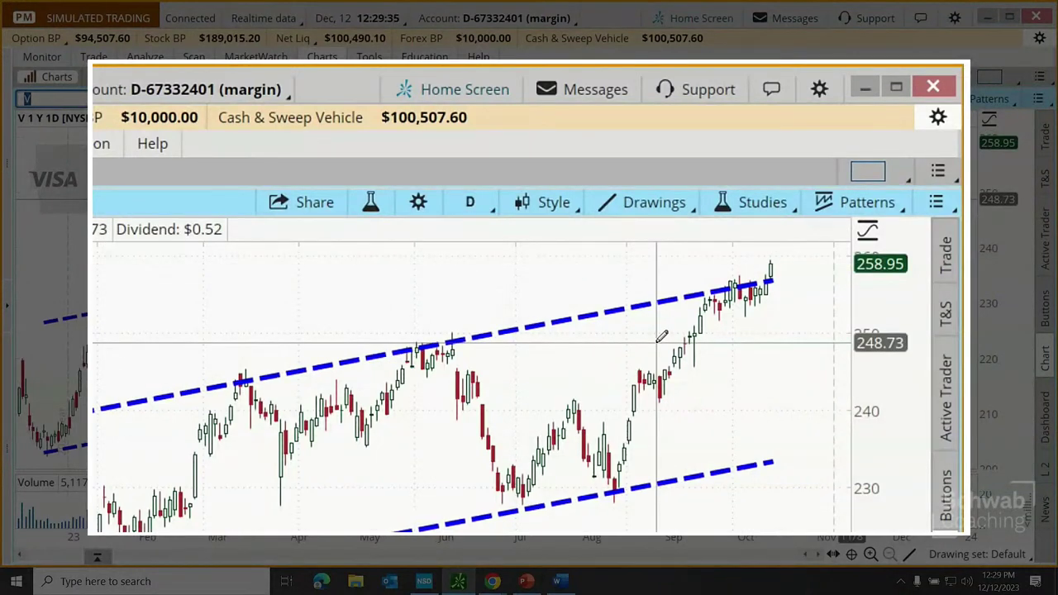
Step: Check Visa's price history on the 3-year weekly chart, return to the 1-year daily chart and examine price at the upper channel line
click(470, 204)
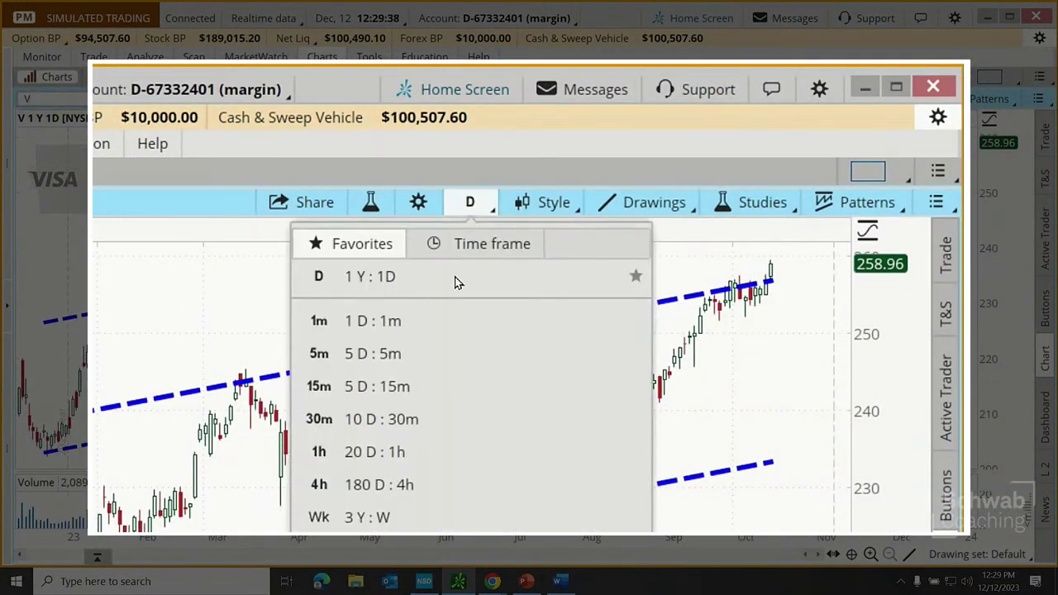
click(357, 517)
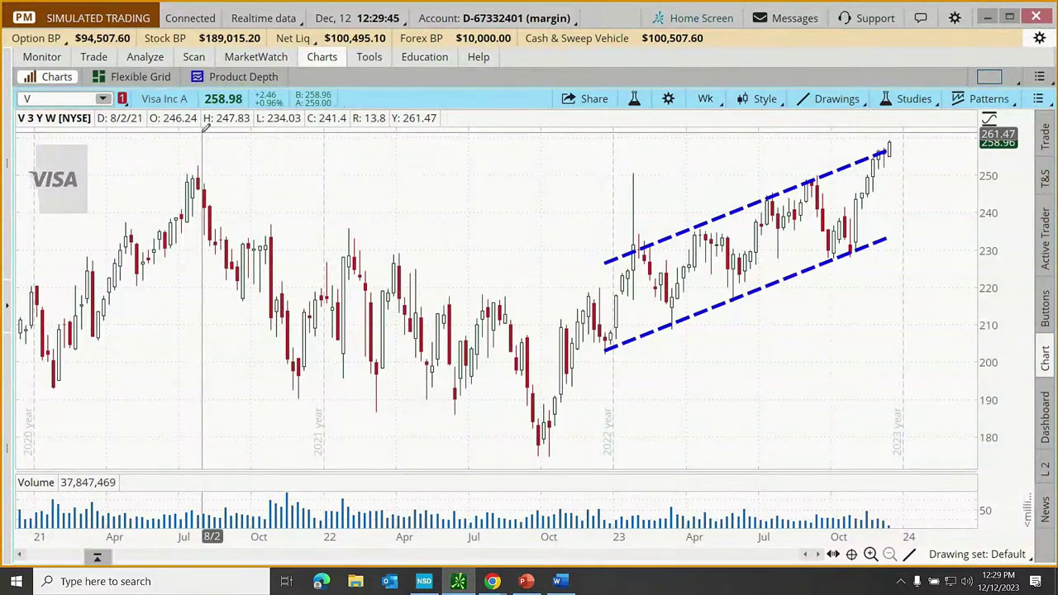
click(704, 98)
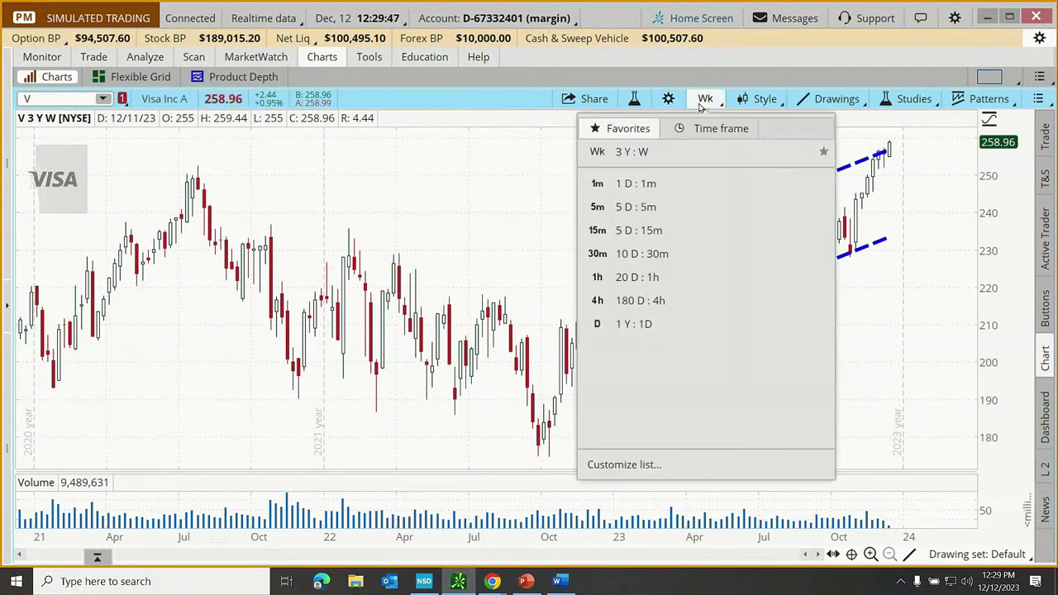
click(635, 324)
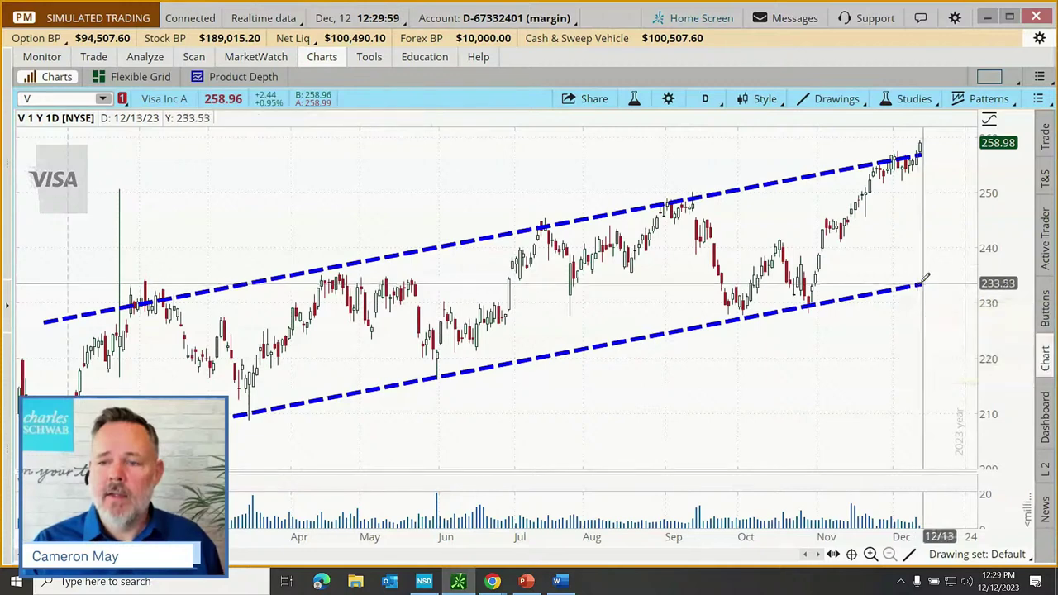
mouse_move(923, 281)
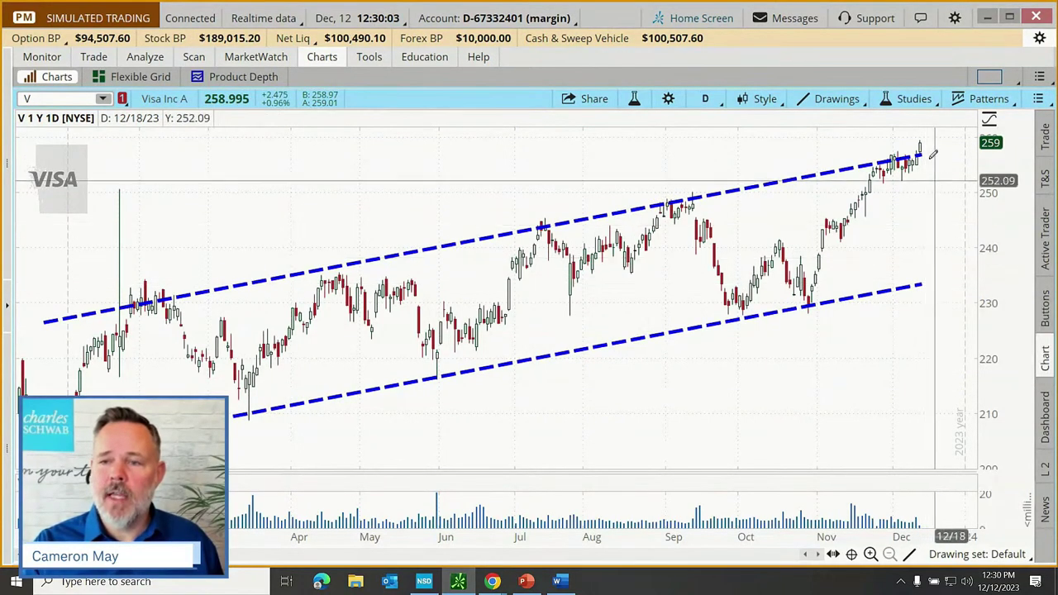
mouse_move(927, 151)
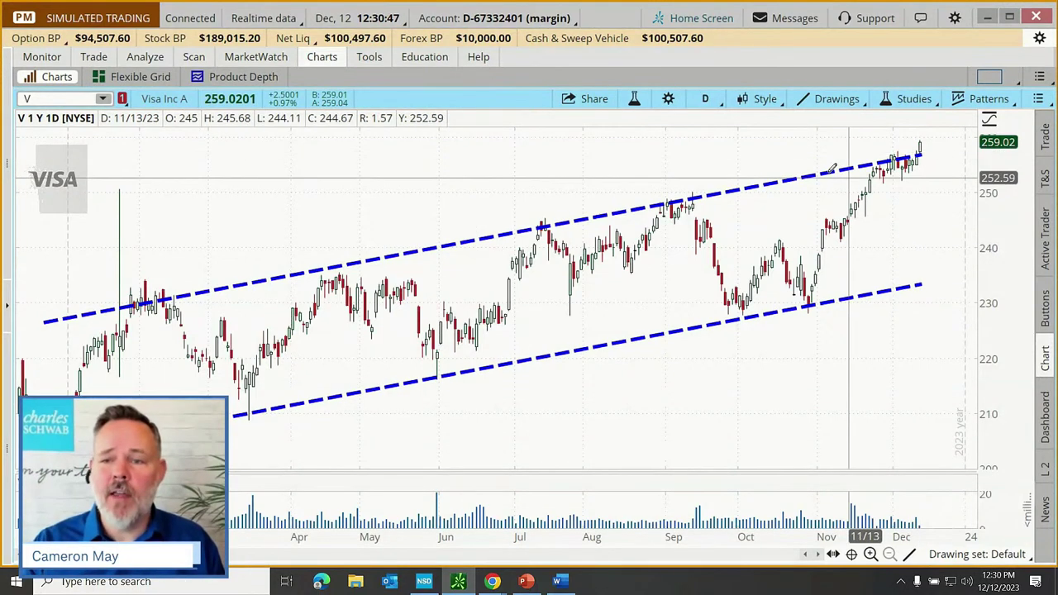
Step: Remove the existing dashed rising channel drawing from the Visa daily chart
click(909, 554)
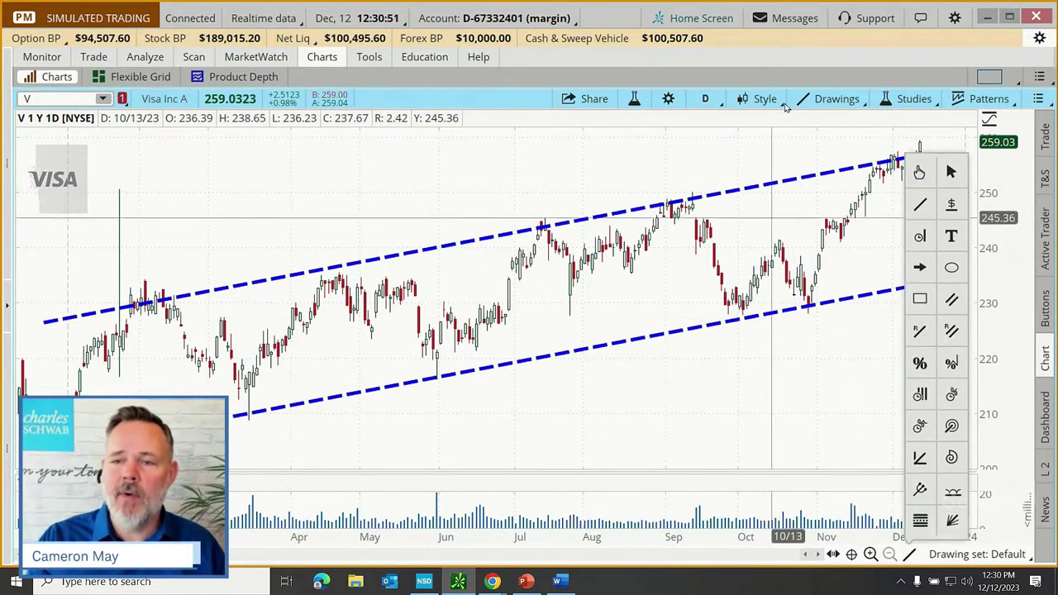
right_click(799, 190)
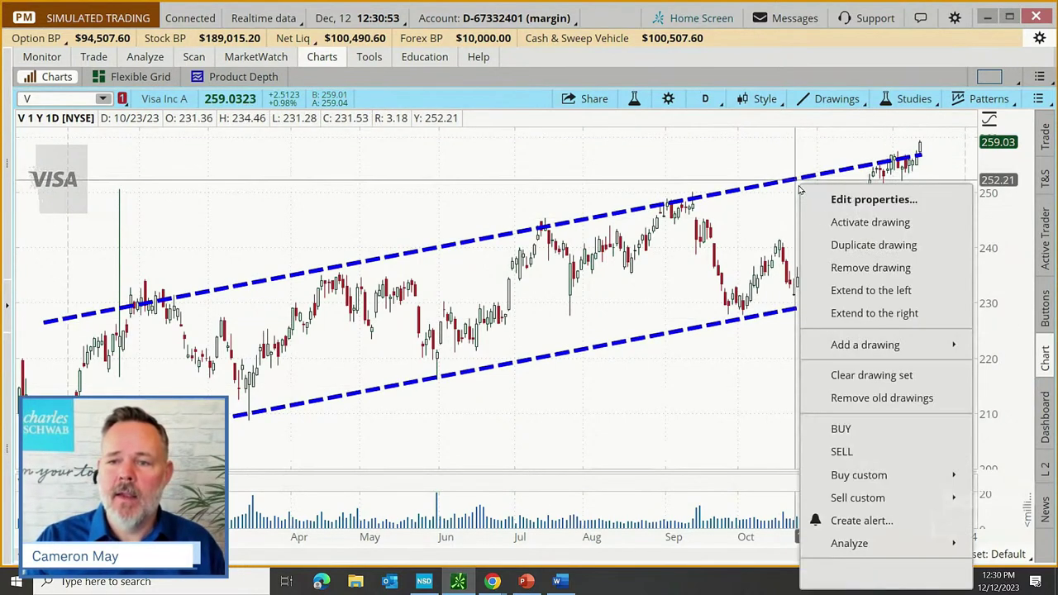
click(850, 269)
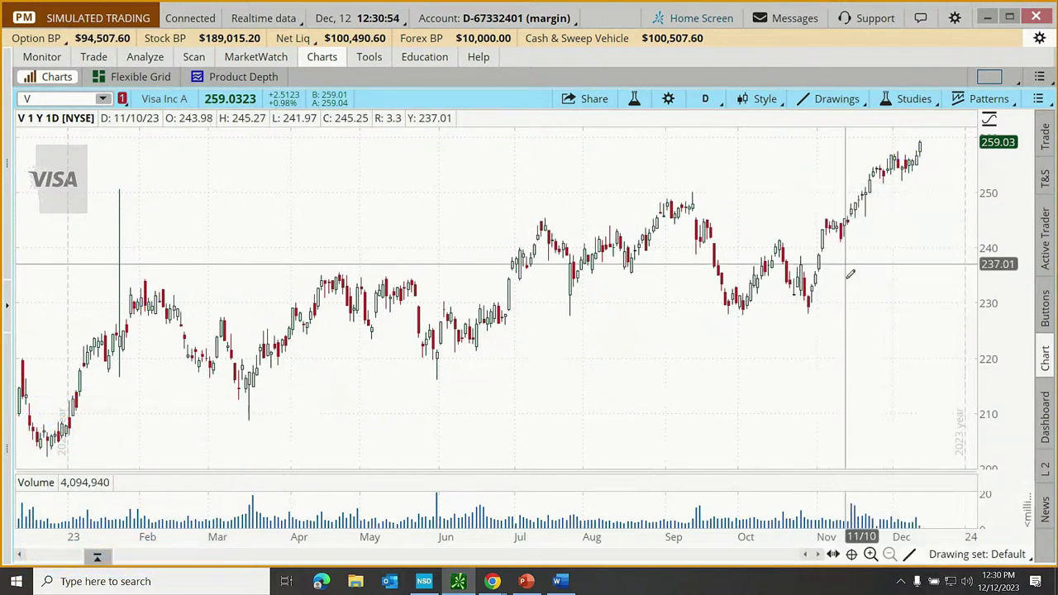
Step: Draw a rising parallel channel from Visa's December 2022 low to the end of 2023, with its upper line along the price highs
click(910, 555)
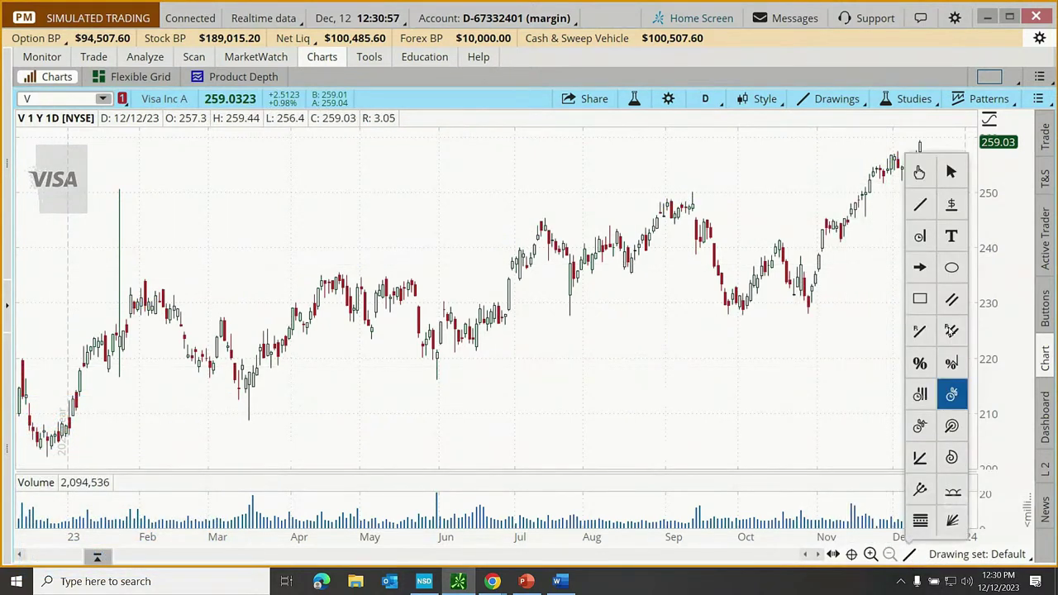
click(951, 299)
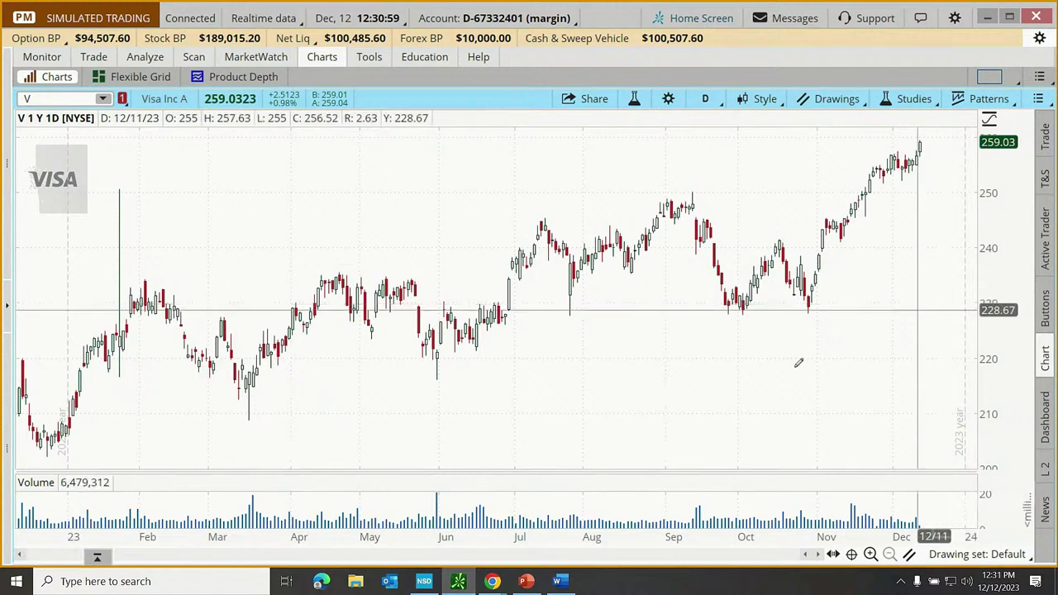
click(908, 555)
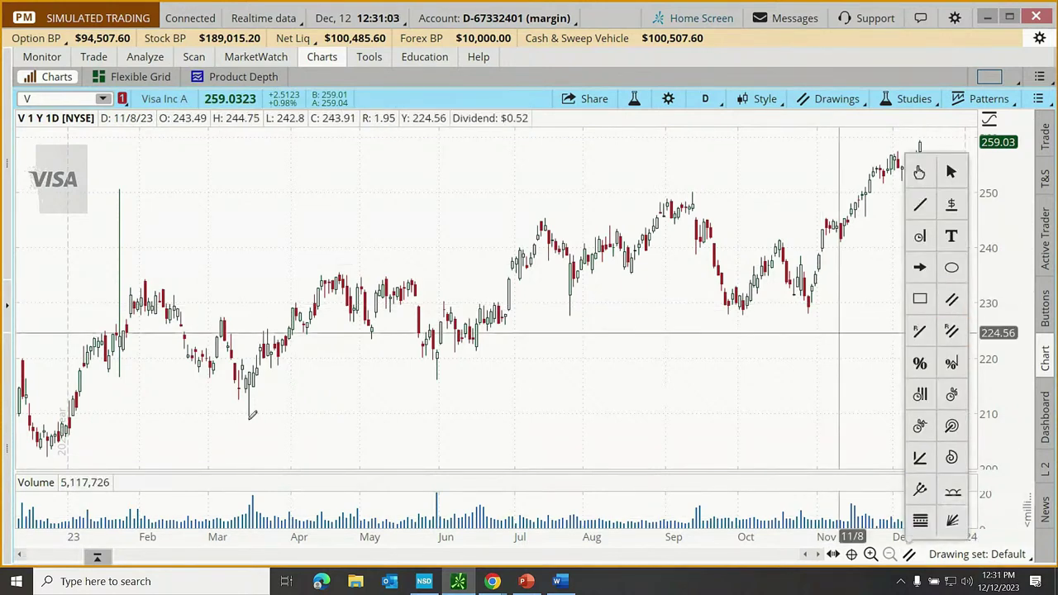
click(38, 451)
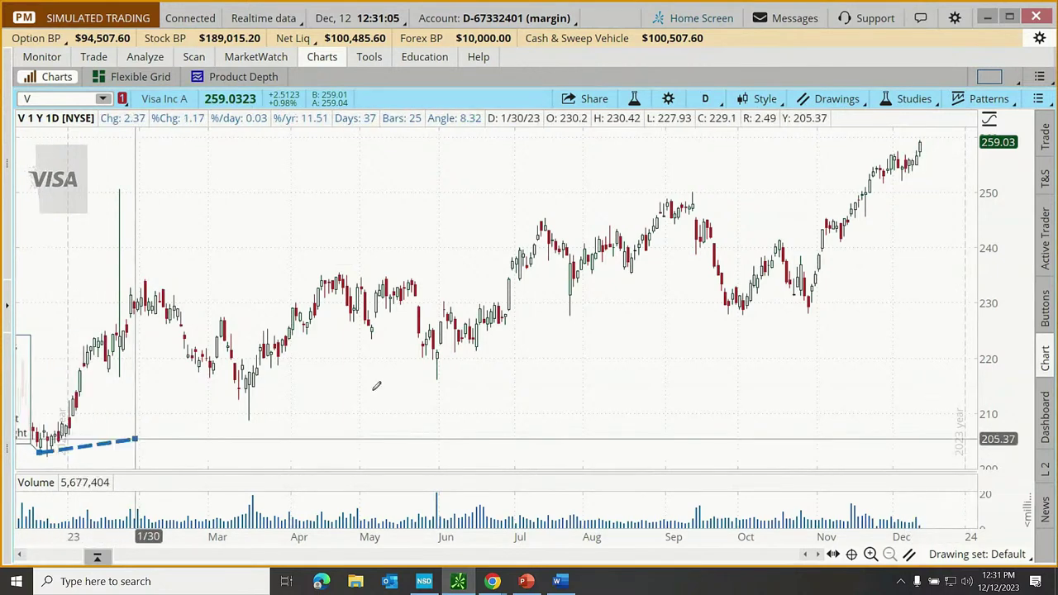
click(965, 265)
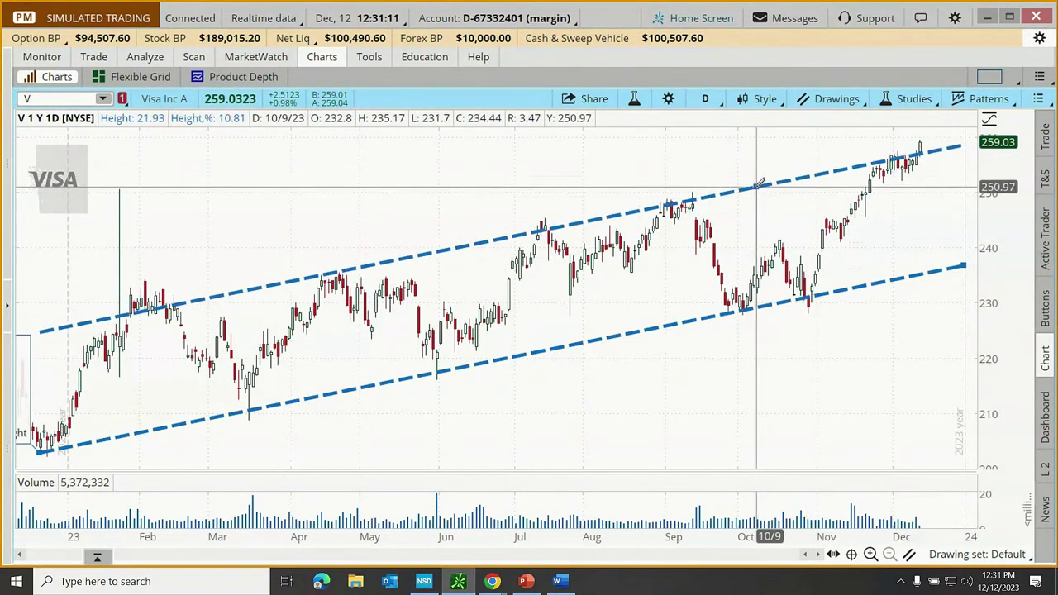
click(755, 183)
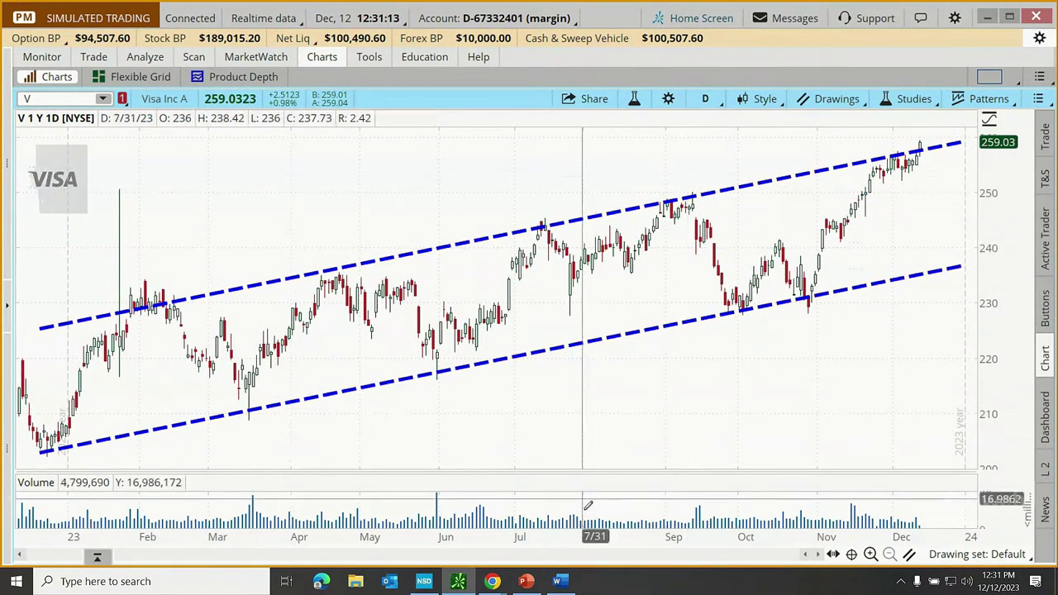
Step: Duplicate the Visa channel and stack the copy above it, its lower line lying on the original's upper line
right_click(656, 328)
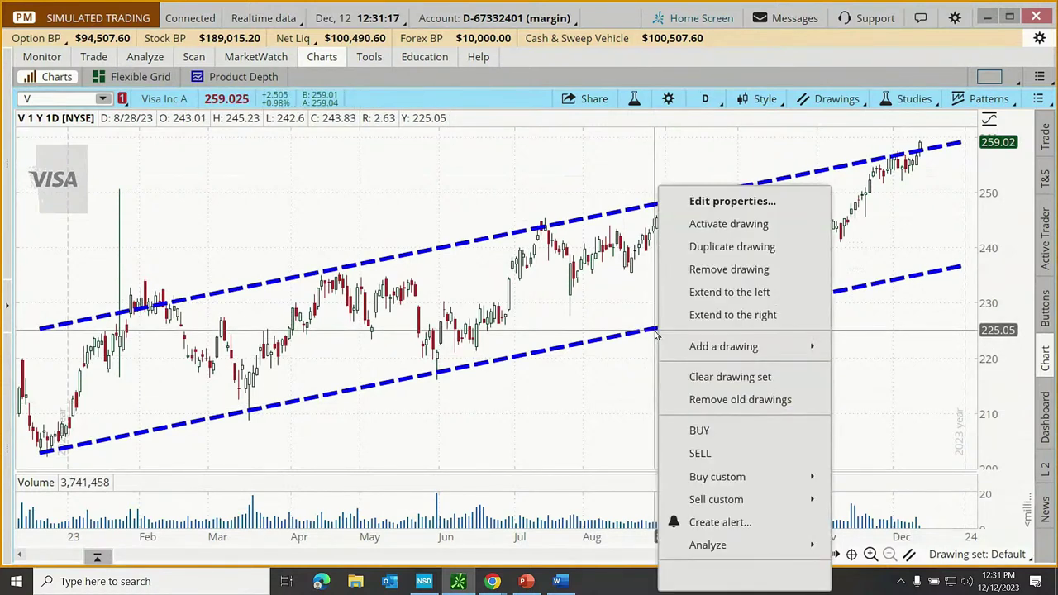
click(699, 247)
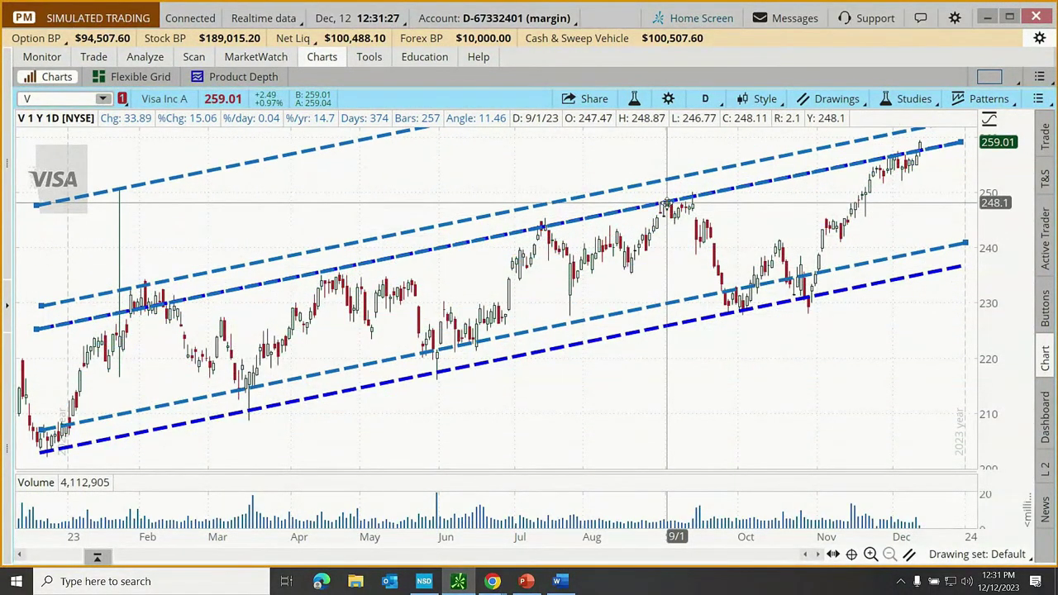
key(Escape)
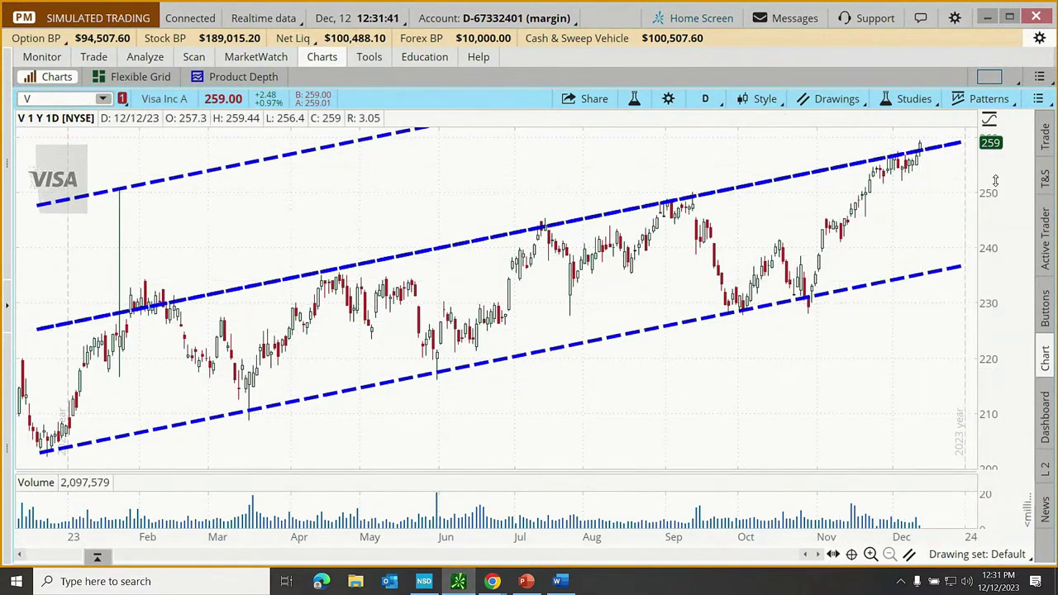
Step: Compress the price scale to fit the stacked channel and examine its upper line as a measured-move target against earlier swings
mouse_move(994, 183)
mouse_down()
mouse_move(1001, 152)
mouse_move(1000, 197)
mouse_up()
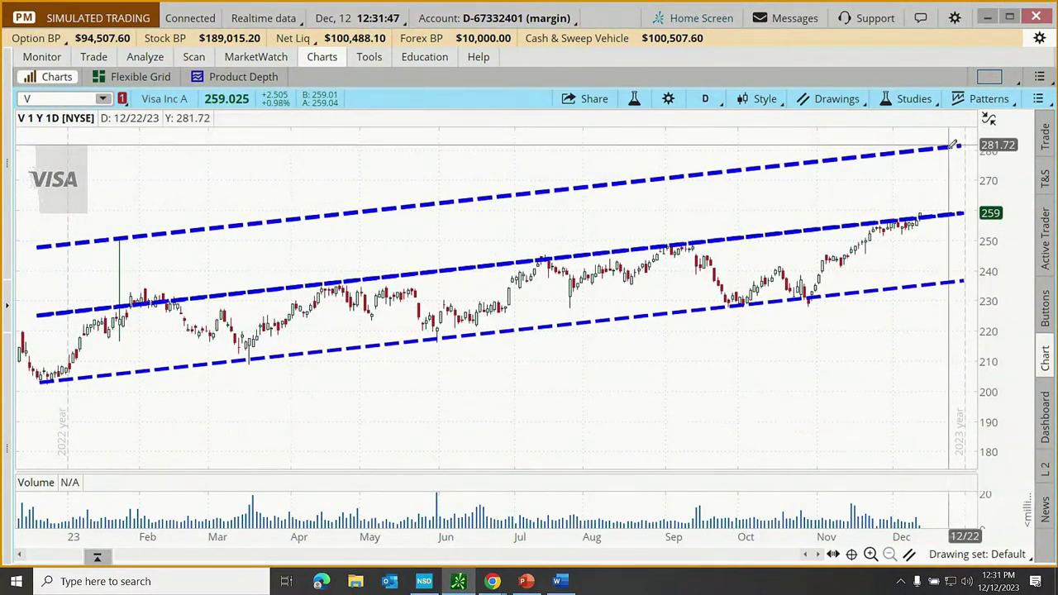
mouse_move(963, 141)
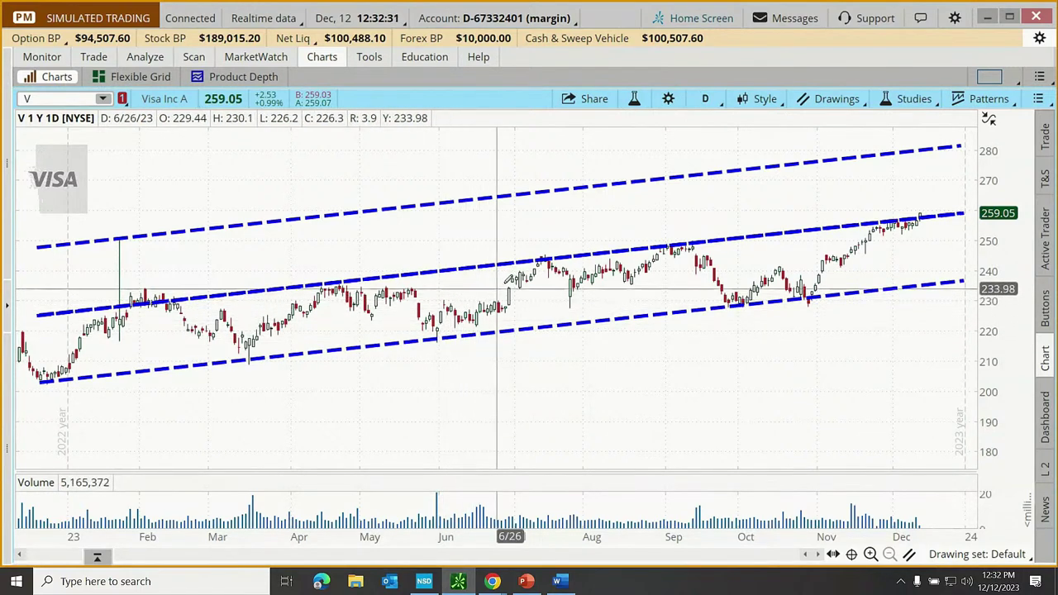
mouse_move(539, 260)
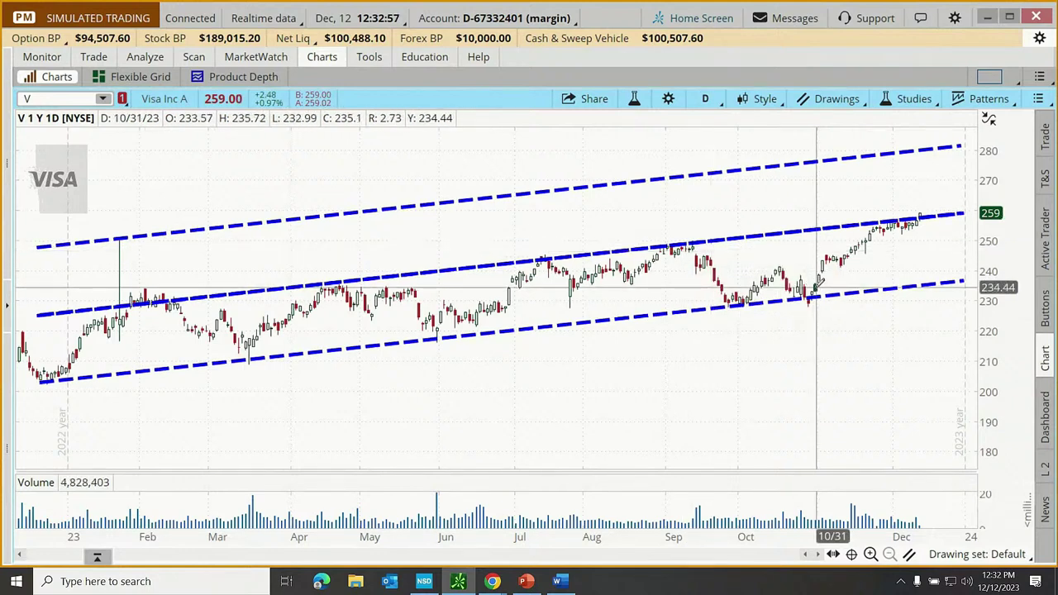
Step: Switch to the PowerPoint slide show and advance to the "Bullish Exits: Stop" slide
click(58, 98)
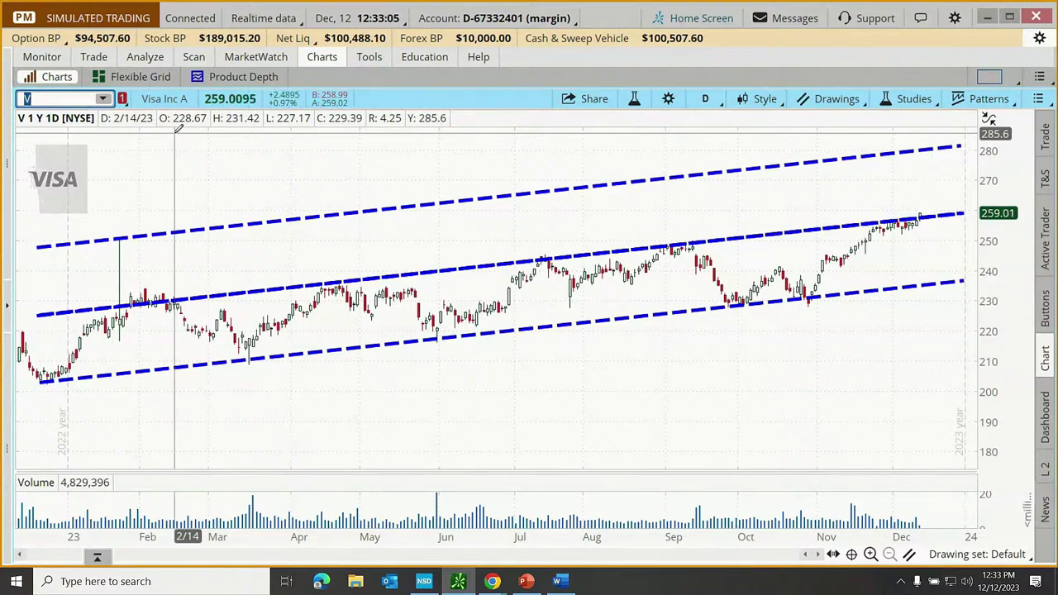
key(alt+Tab)
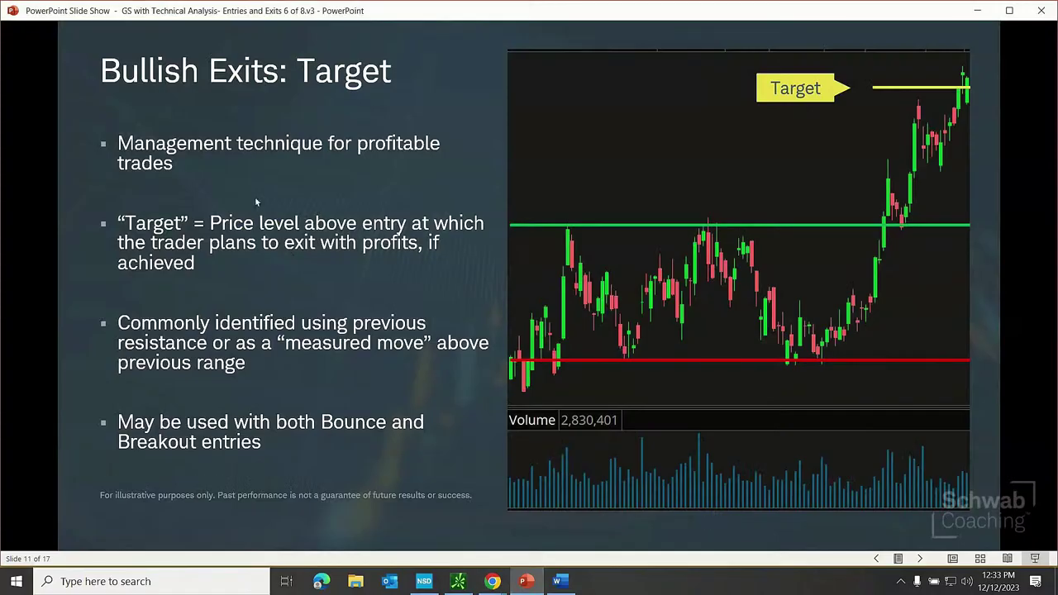
click(308, 289)
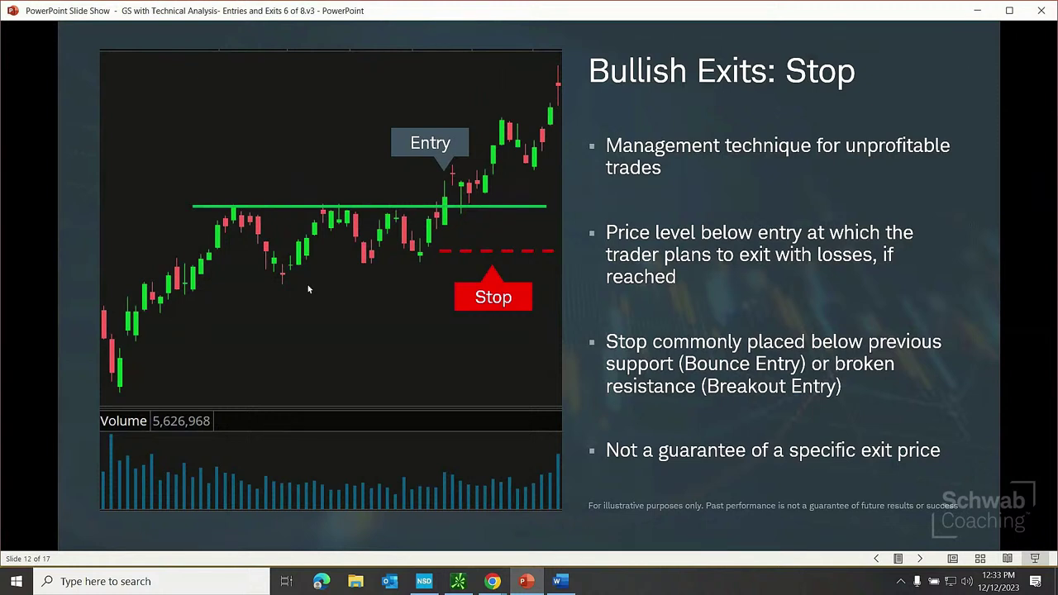